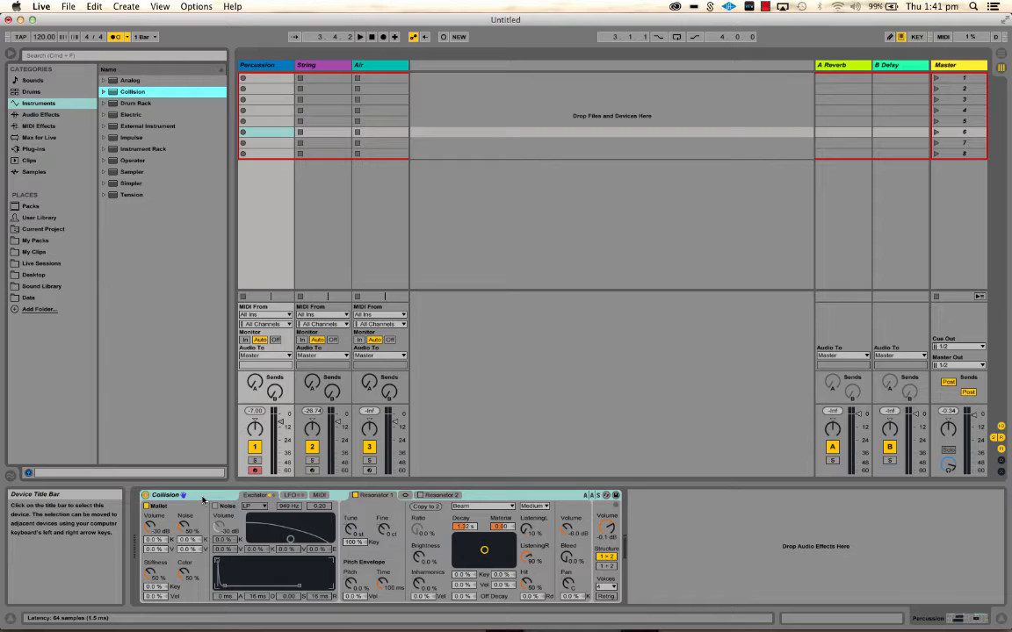
- Select the Collision device on the Percussion track, view its Resonator 2 settings and return to those of Resonator 1
click(207, 495)
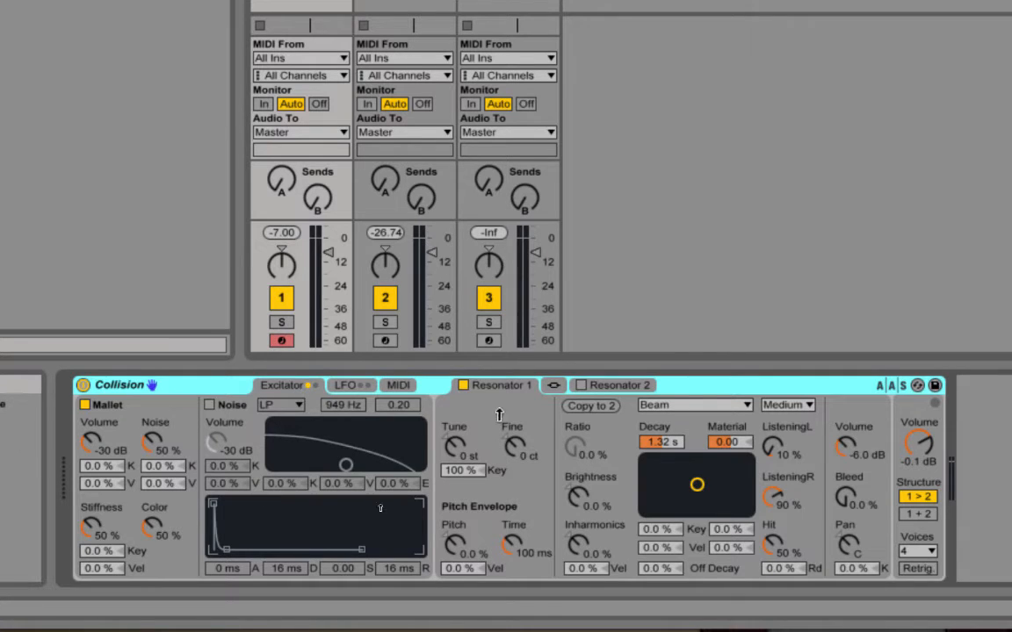
click(620, 386)
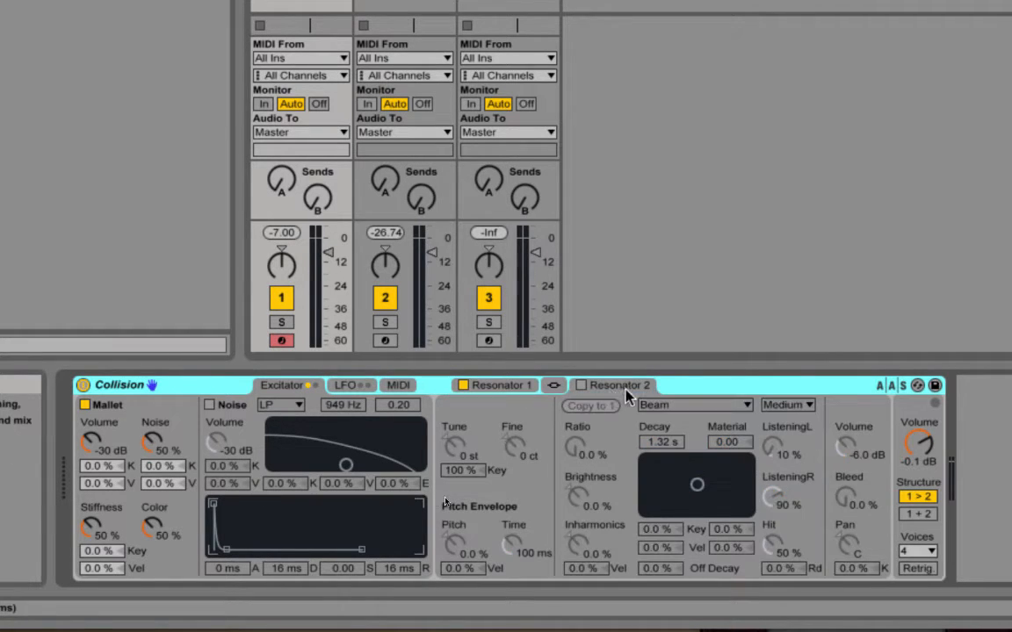
click(508, 388)
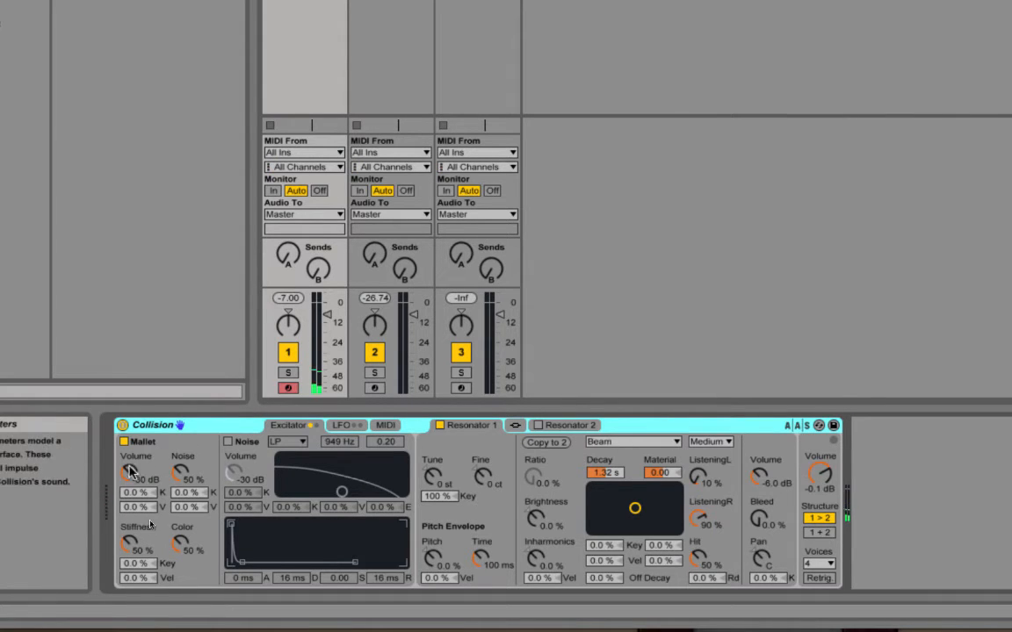
- Raise the mallet volume to -25 dB and set Resonator 1's resonance type to Marimba
drag(130, 472, 130, 464)
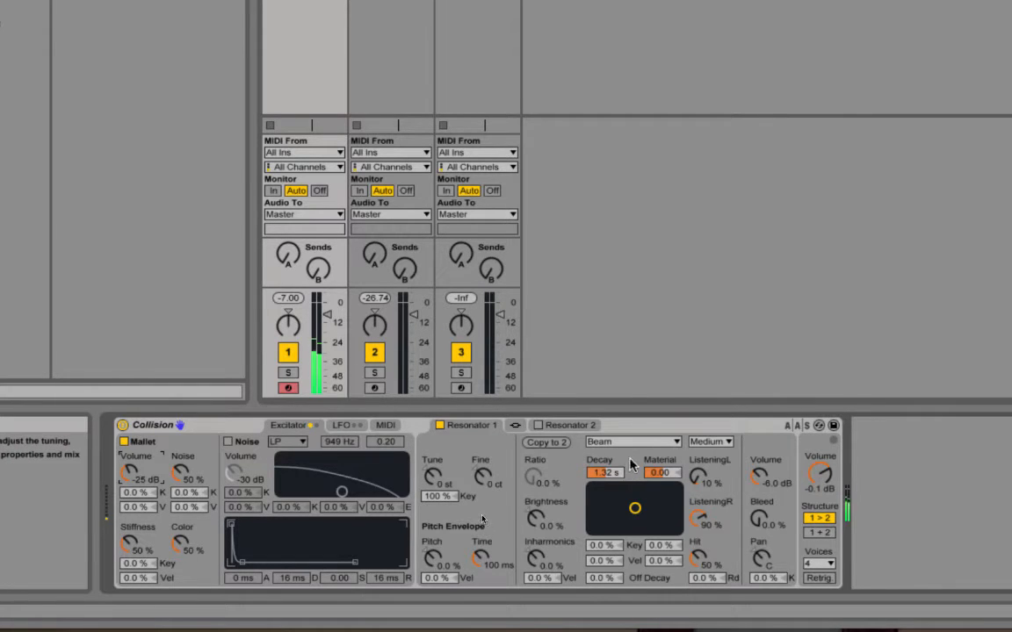
click(631, 443)
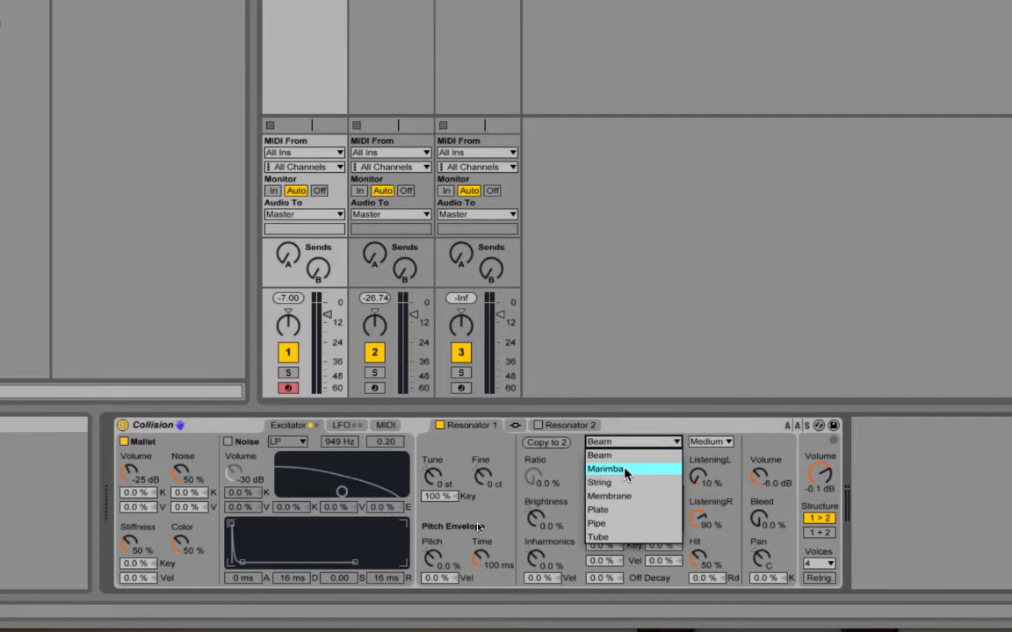
click(622, 470)
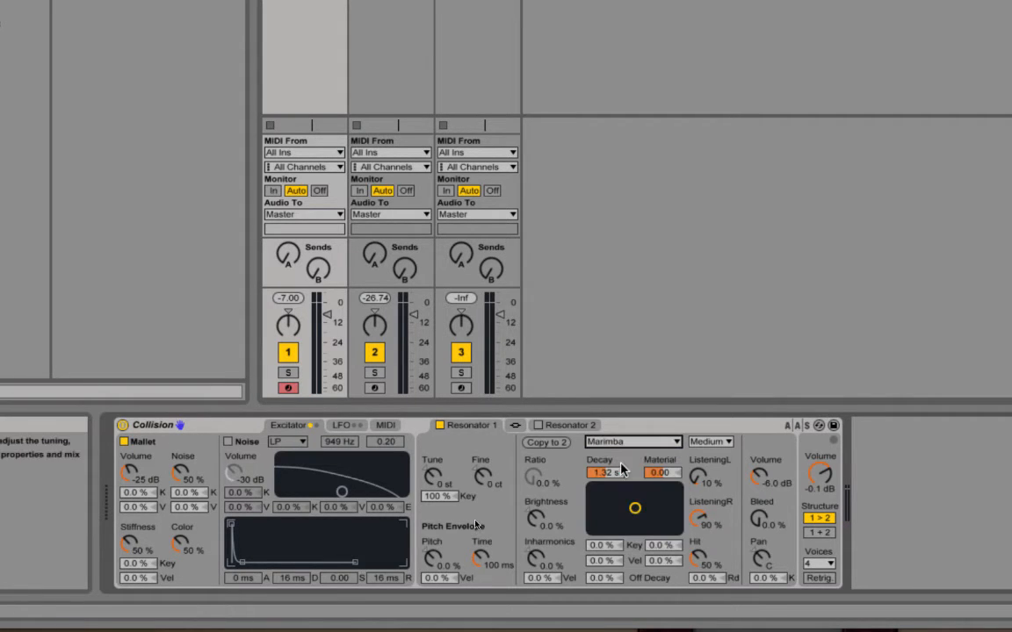
- Audition the String, Membrane, Plate and Pipe resonance types on Resonator 1
click(625, 442)
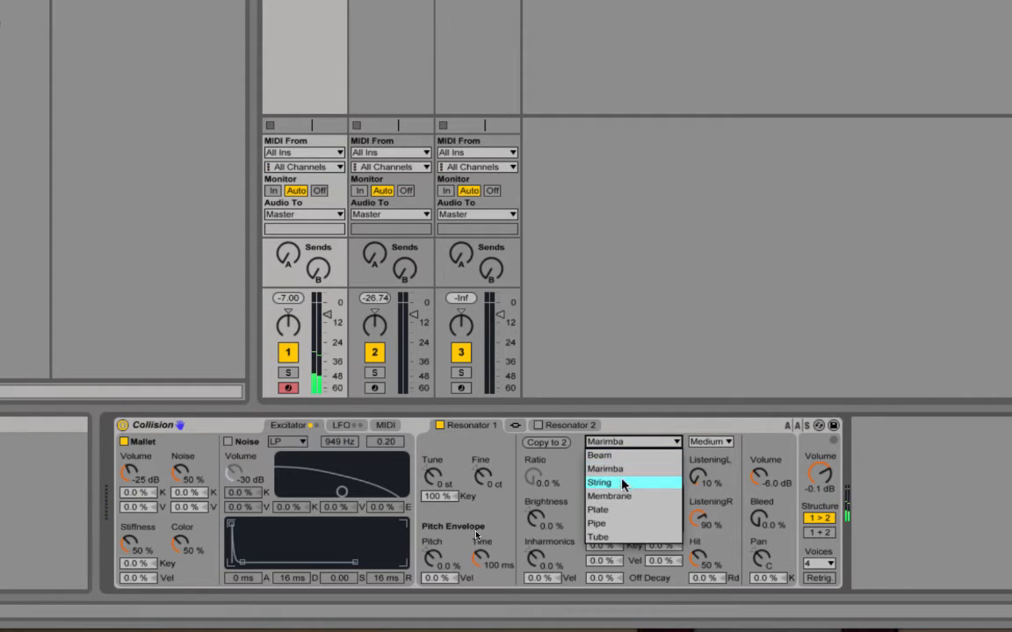
click(620, 482)
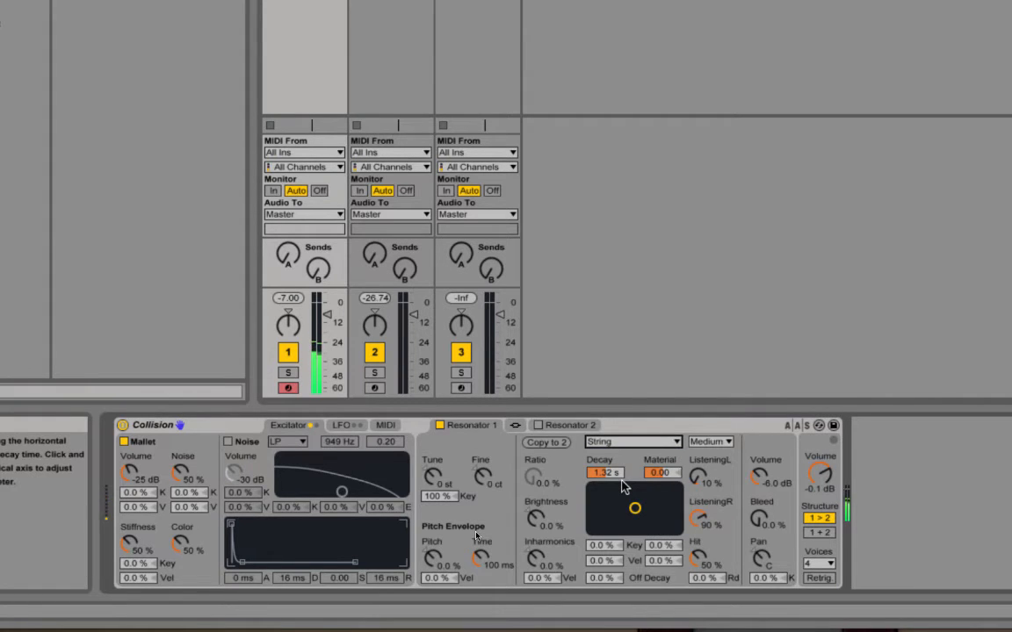
click(626, 441)
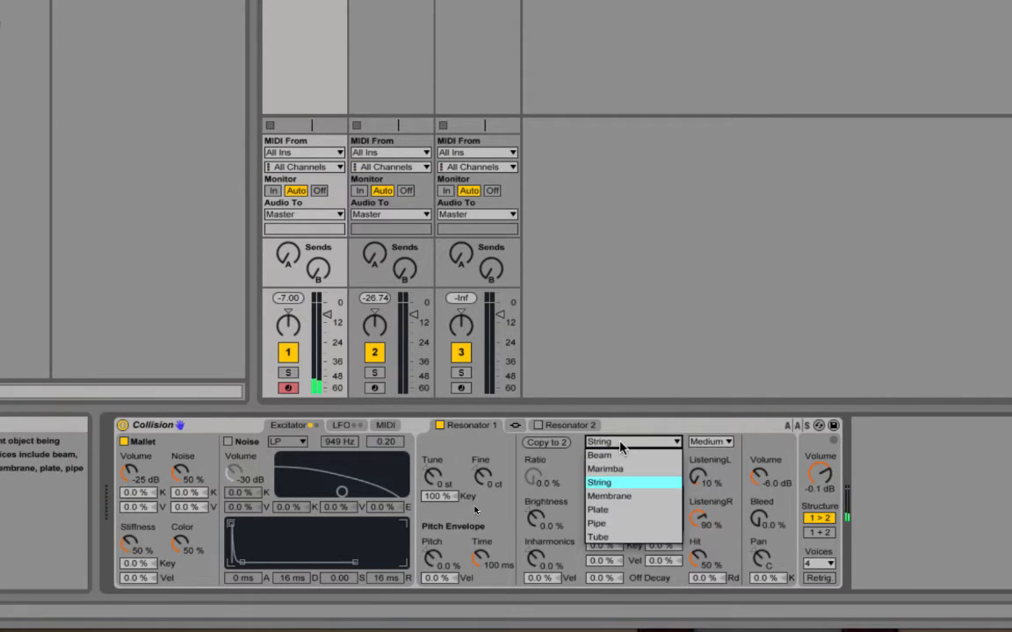
click(626, 496)
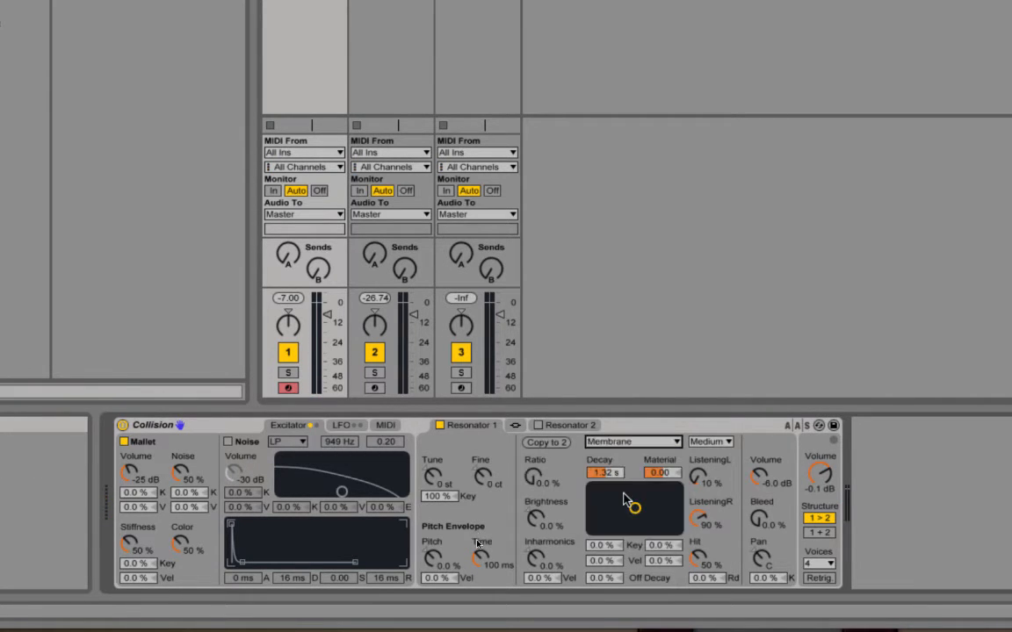
click(634, 442)
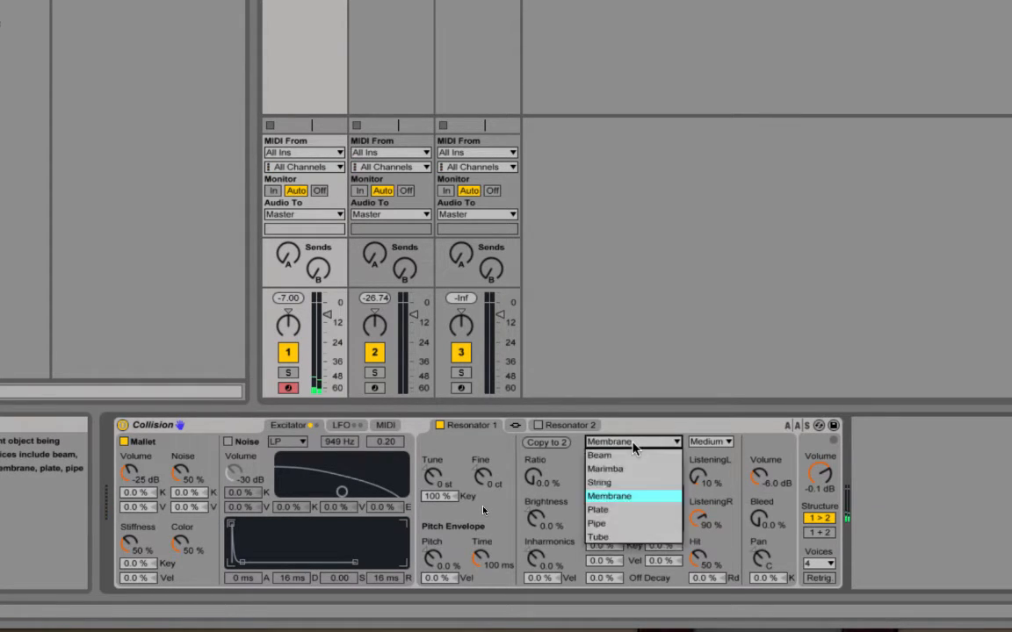
click(633, 516)
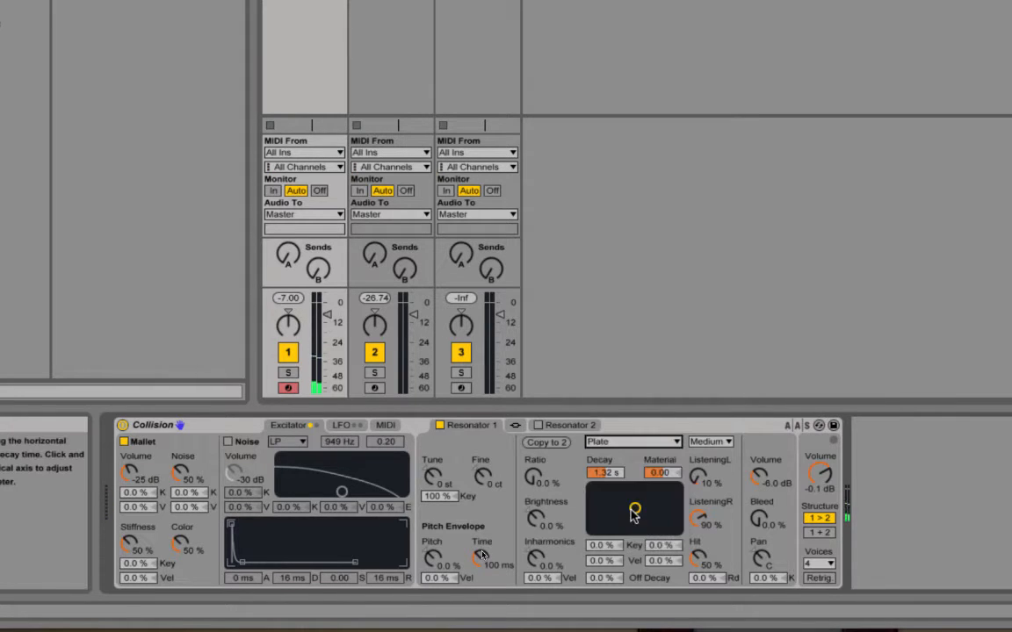
click(627, 443)
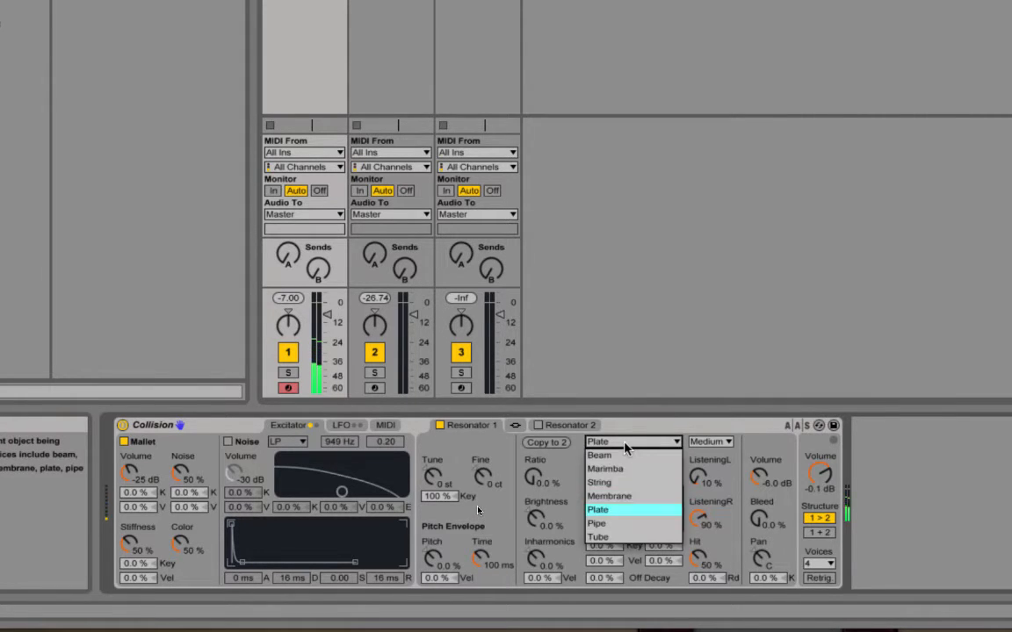
click(624, 525)
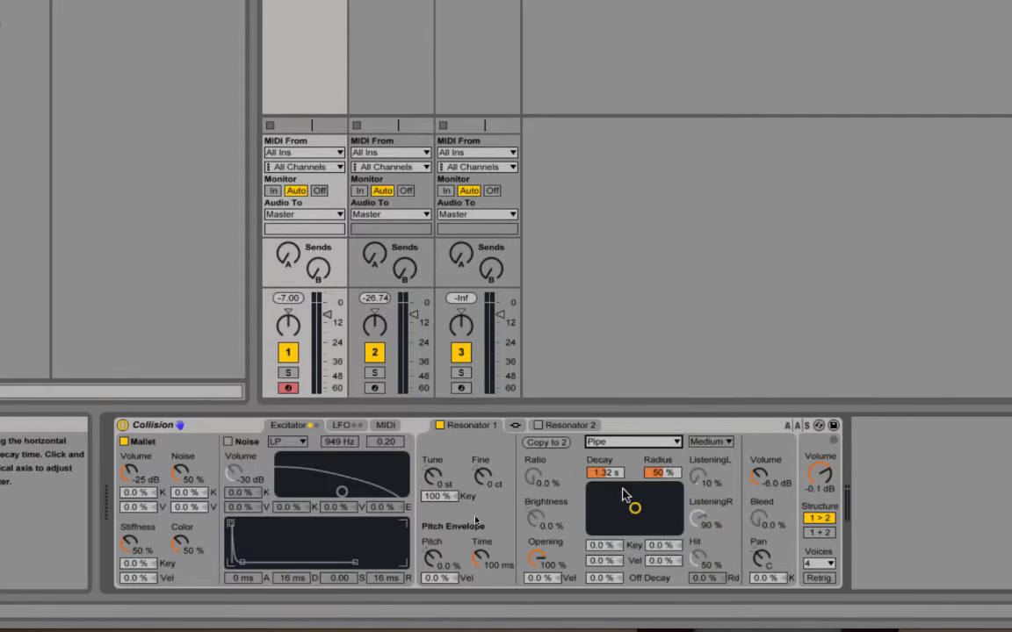
click(625, 443)
click(736, 427)
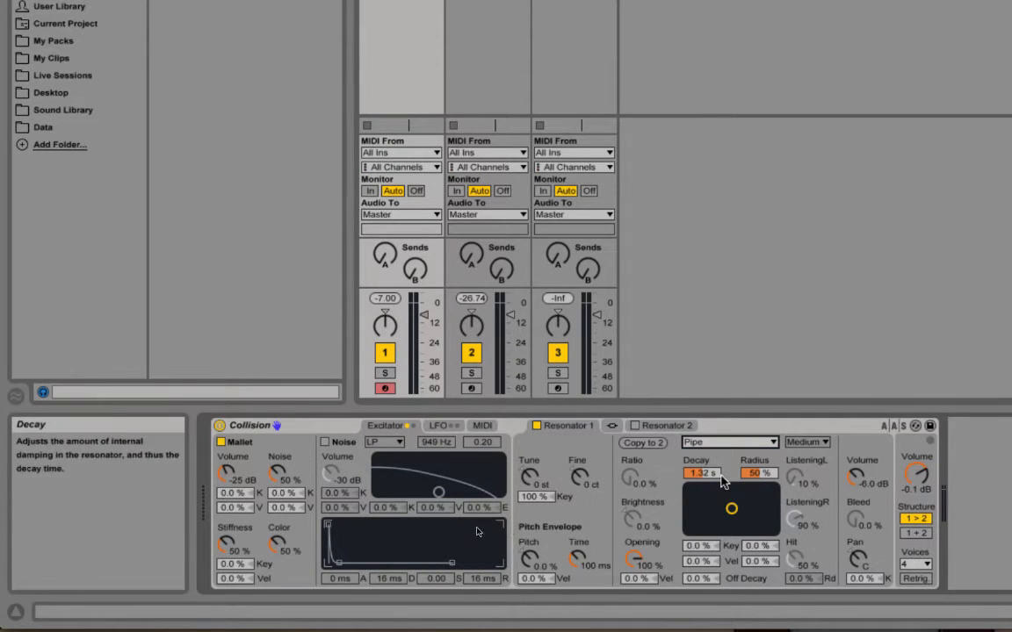
- Switch Resonator 1 back to Marimba and try decay times from 100 ms up to 7.54 s
click(722, 445)
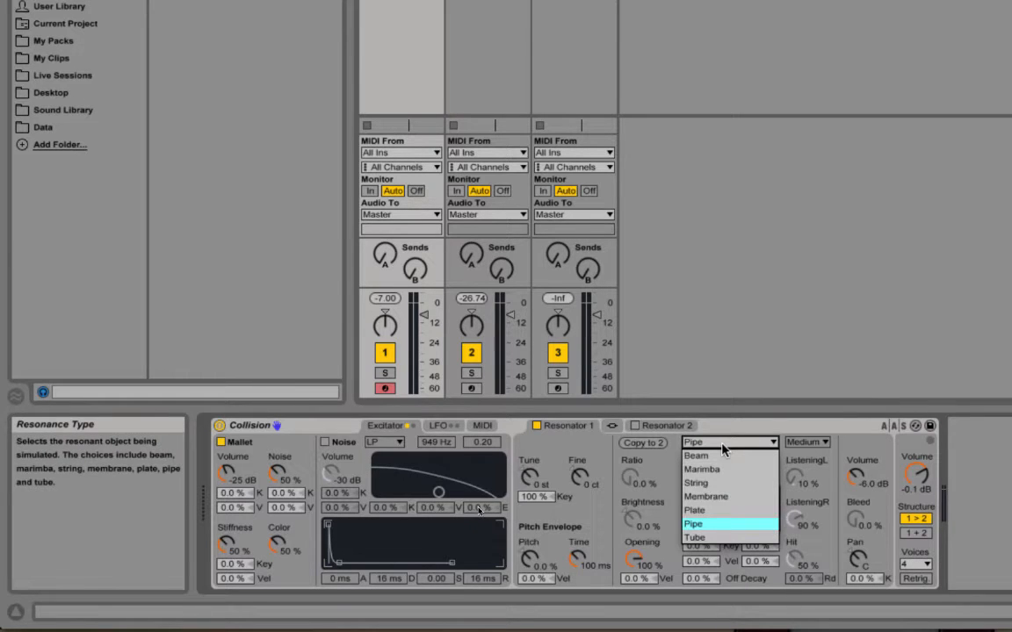
click(720, 469)
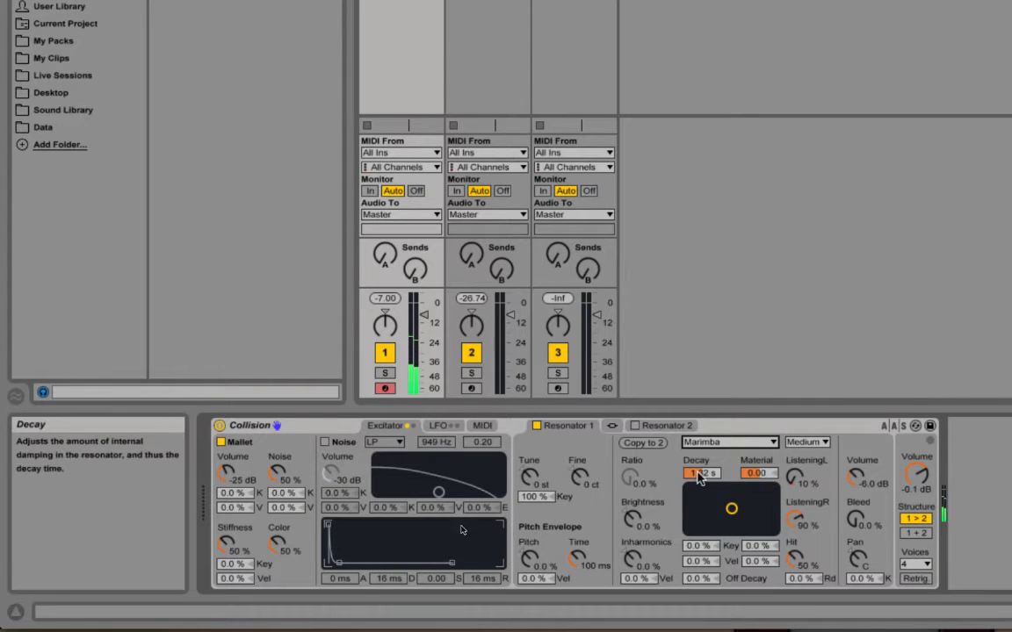
drag(696, 473, 696, 518)
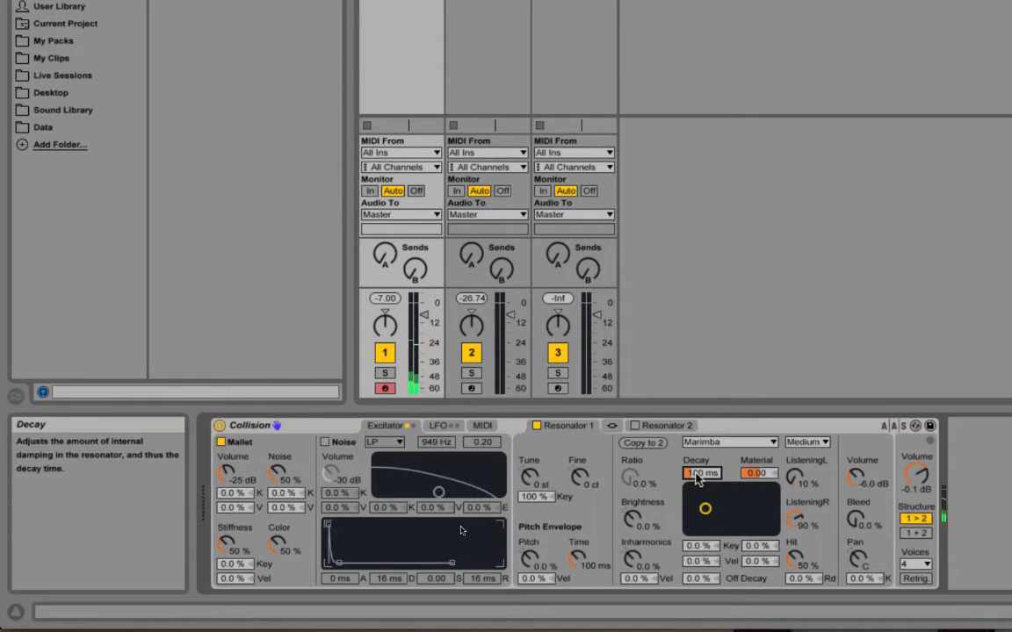
drag(696, 475, 696, 399)
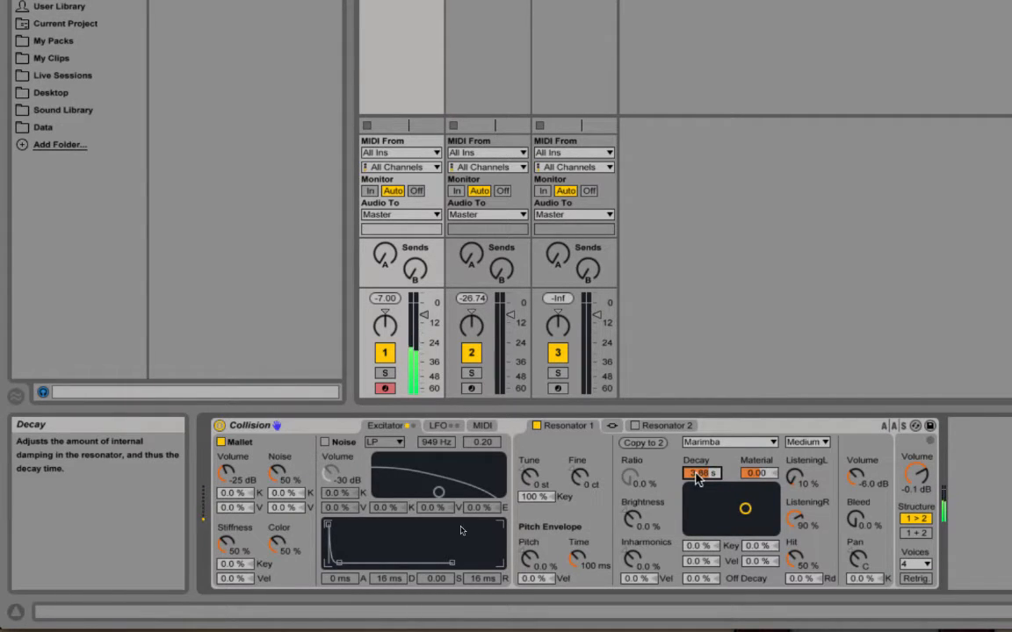
drag(696, 474, 697, 439)
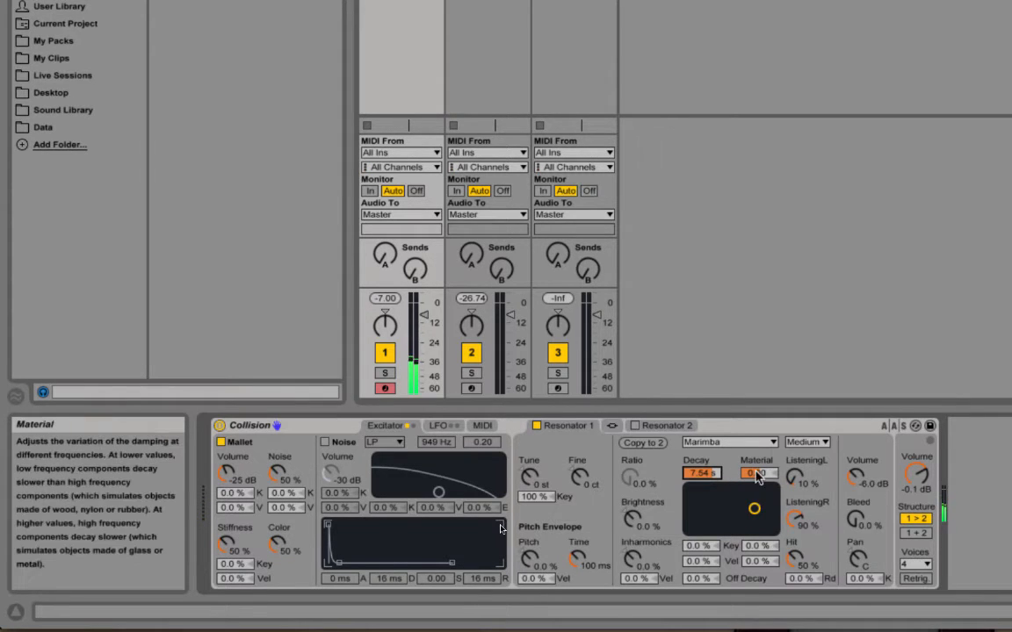
- Try a high material value on Resonator 1, lower it to -100, and shorten the decay to 680 ms
drag(756, 474, 756, 413)
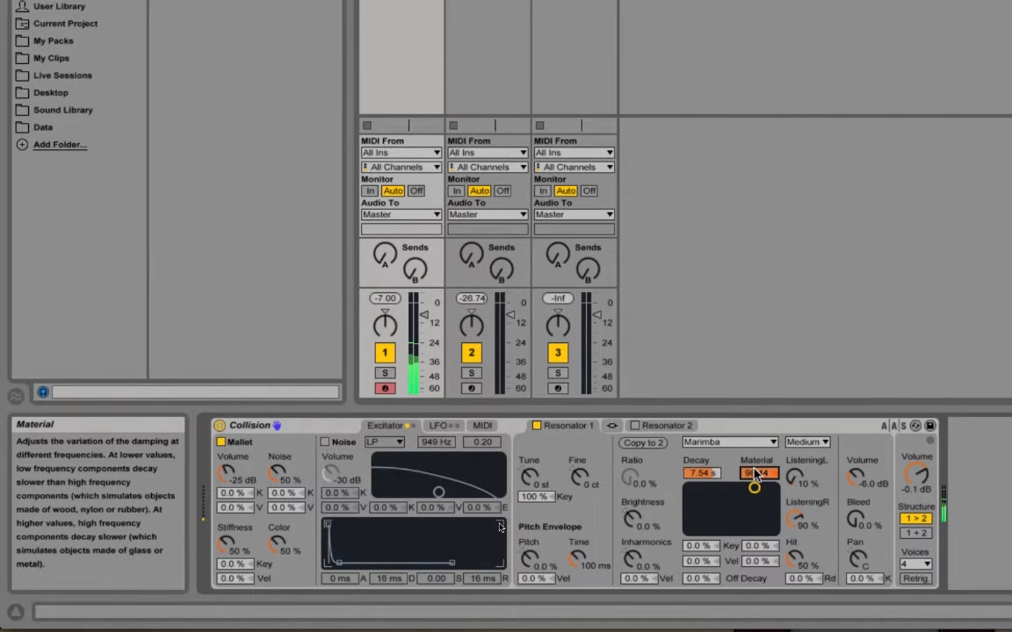
drag(754, 488, 755, 533)
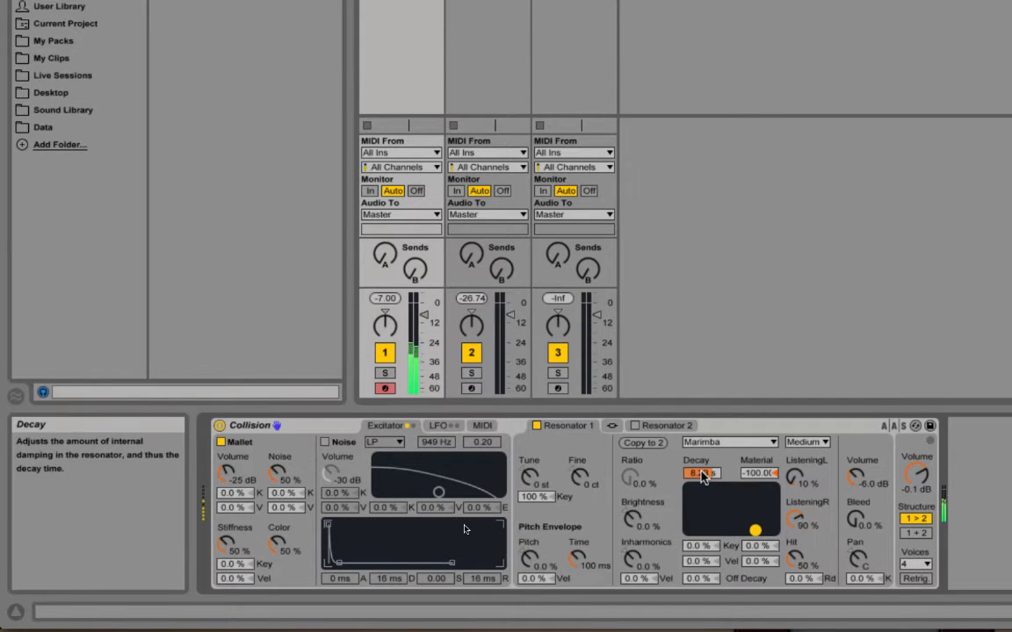
drag(702, 475, 703, 522)
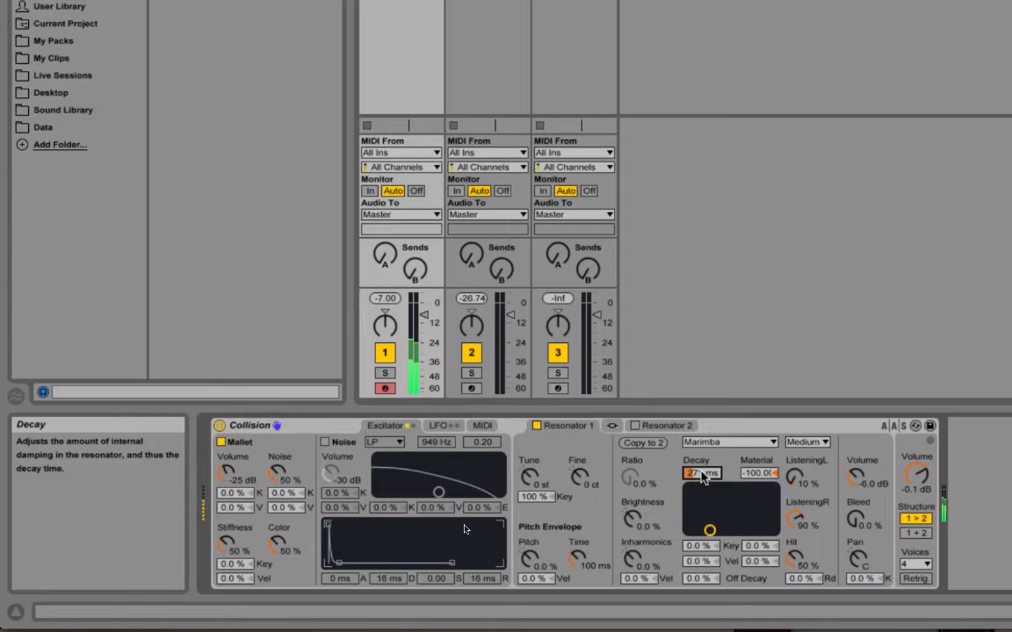
drag(703, 475, 751, 477)
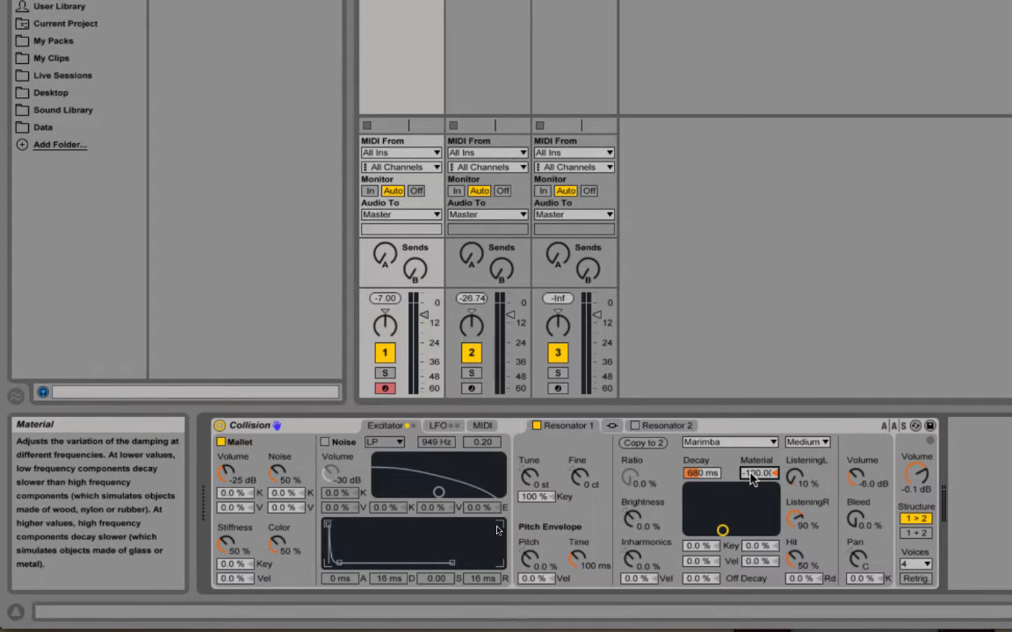
- Change Resonator 1 to the String type with a decay of 614 ms and a brightness of -62%
click(740, 445)
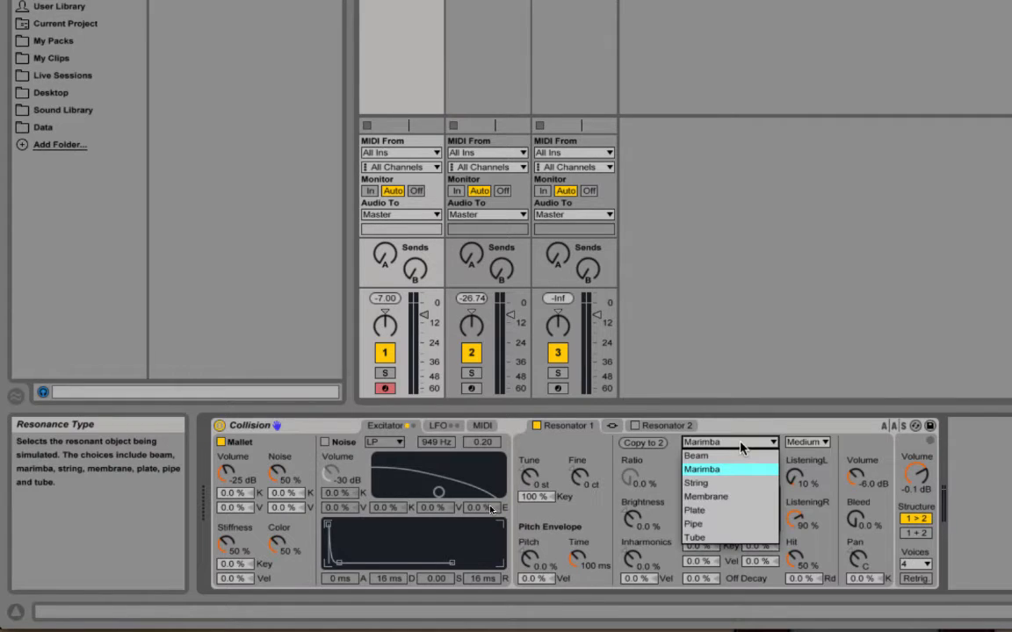
click(699, 483)
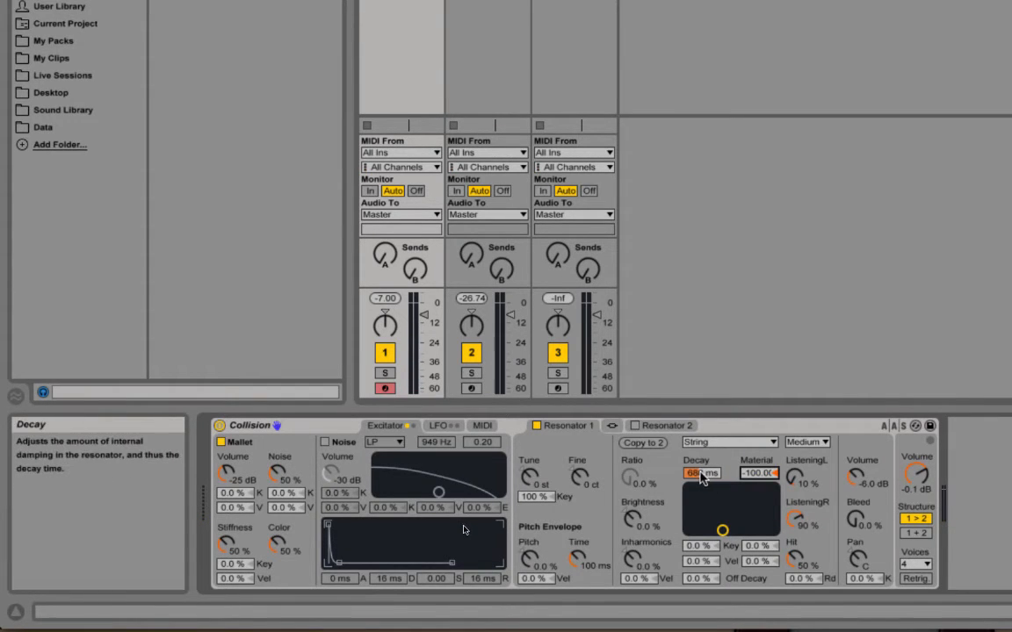
drag(701, 472, 701, 477)
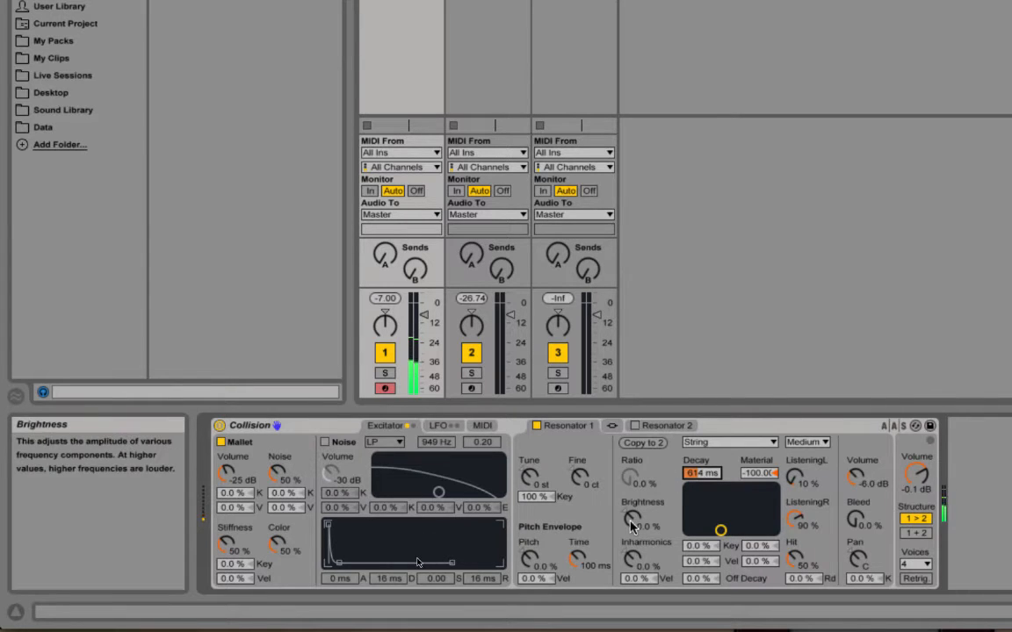
drag(631, 521, 631, 564)
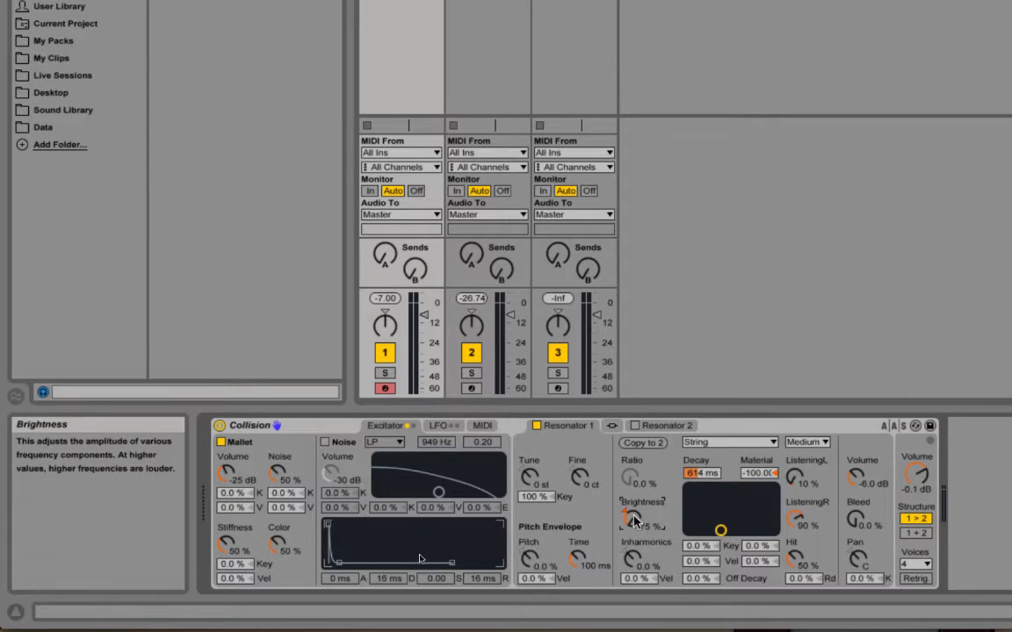
drag(632, 520, 632, 526)
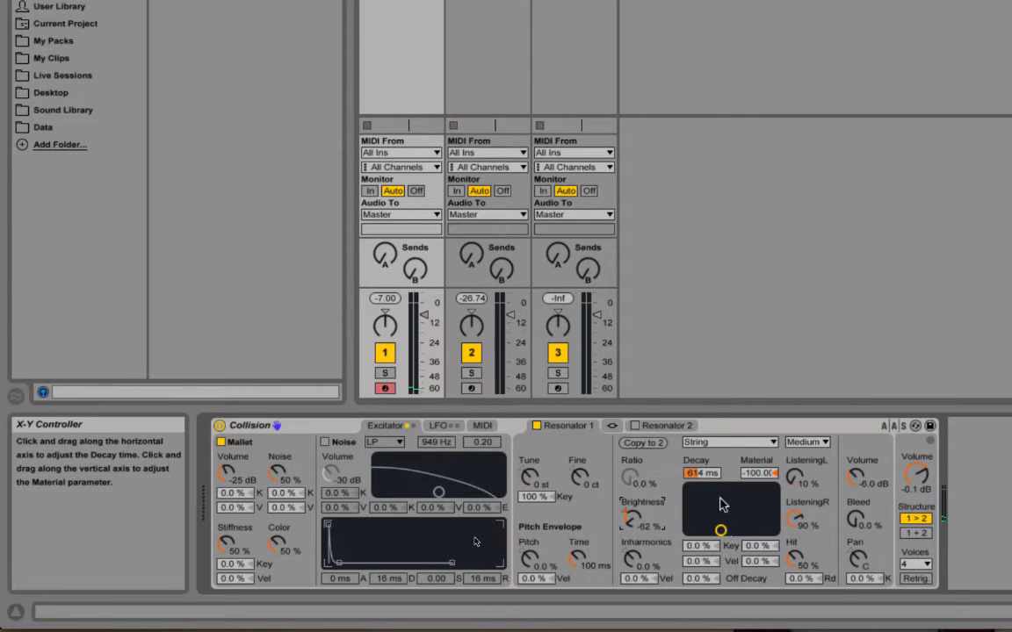
- Lengthen Resonator 1's decay to 5.01 s and raise its material to 48.44
drag(722, 504, 756, 455)
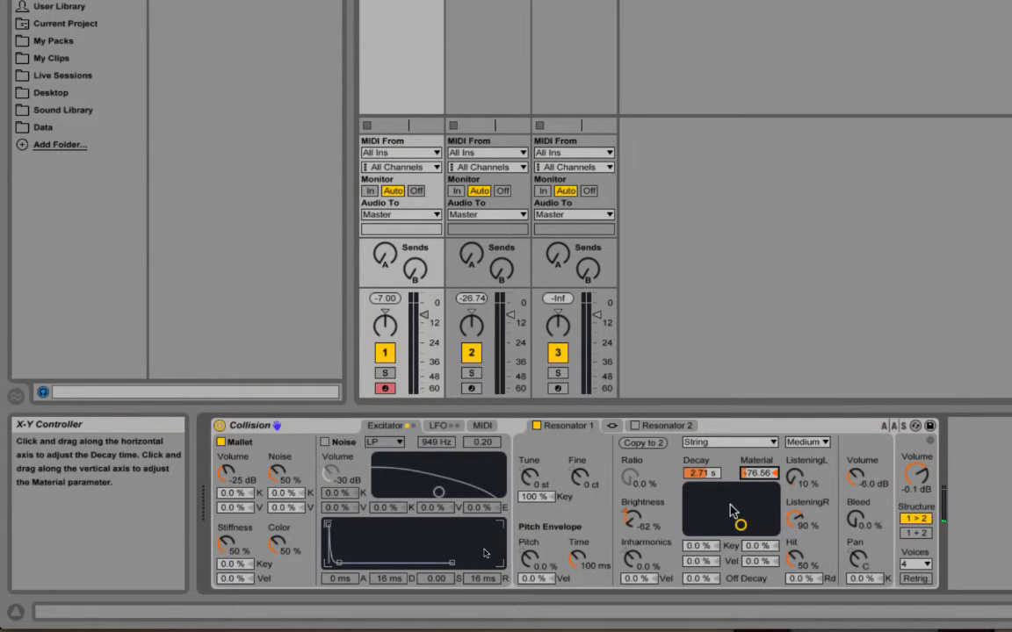
drag(756, 475, 756, 436)
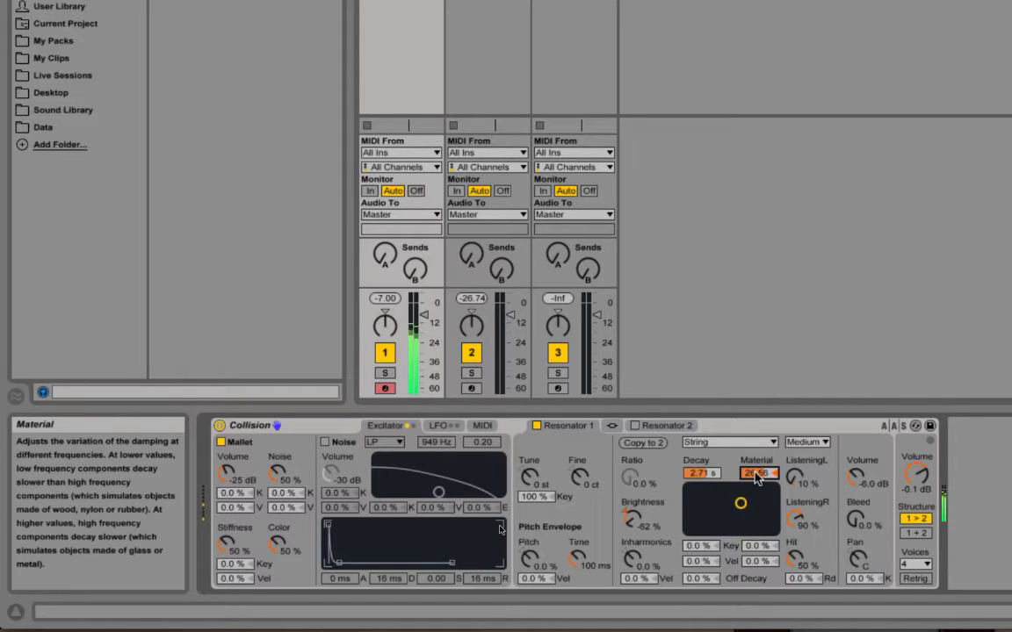
drag(756, 477, 757, 466)
mouse_move(700, 473)
mouse_down()
mouse_move(700, 485)
mouse_move(700, 457)
mouse_up()
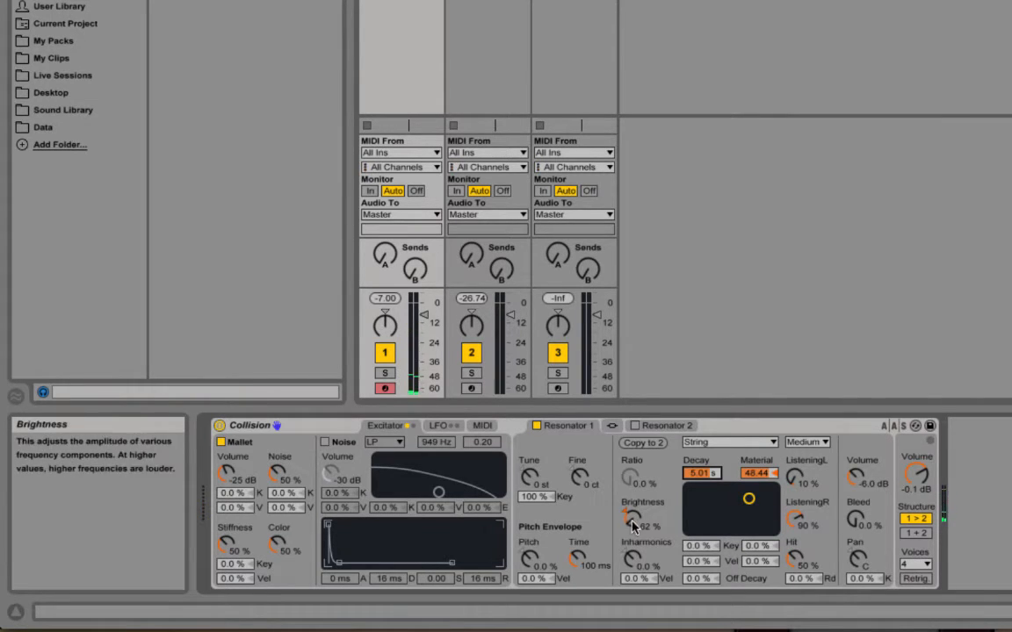
- Set Resonator 1's brightness to -1.6%, decay to 5.08 s, material to -100 and hit position to about 69%
drag(631, 518, 630, 481)
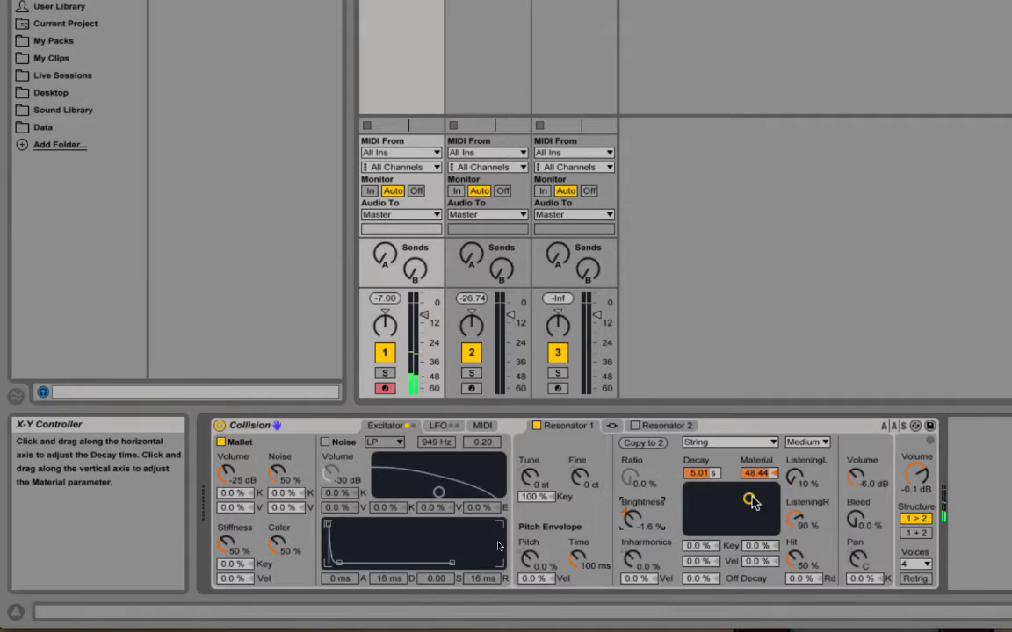
drag(748, 499, 751, 534)
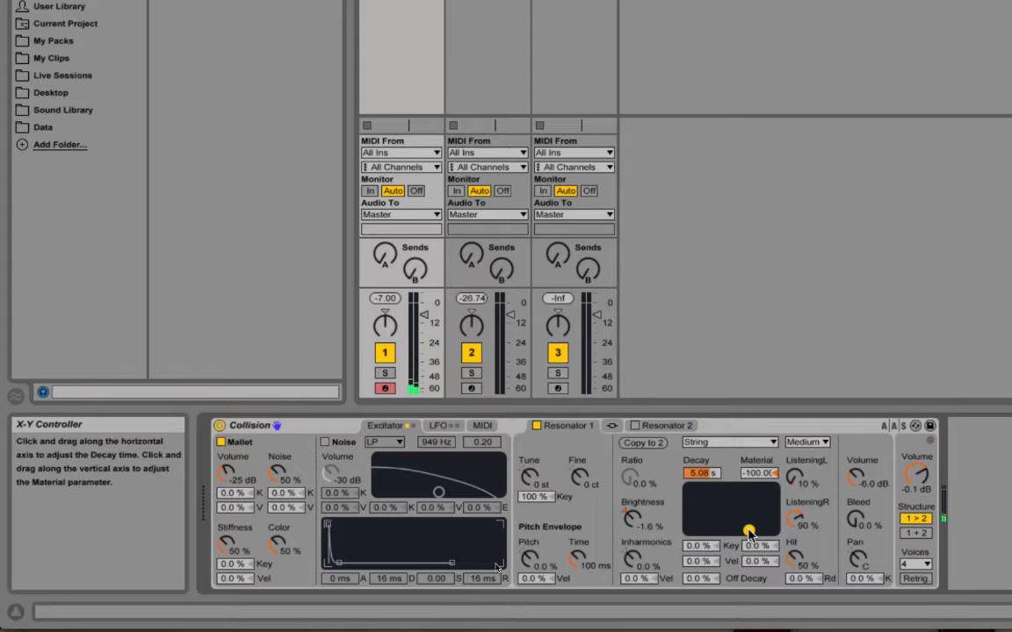
click(794, 558)
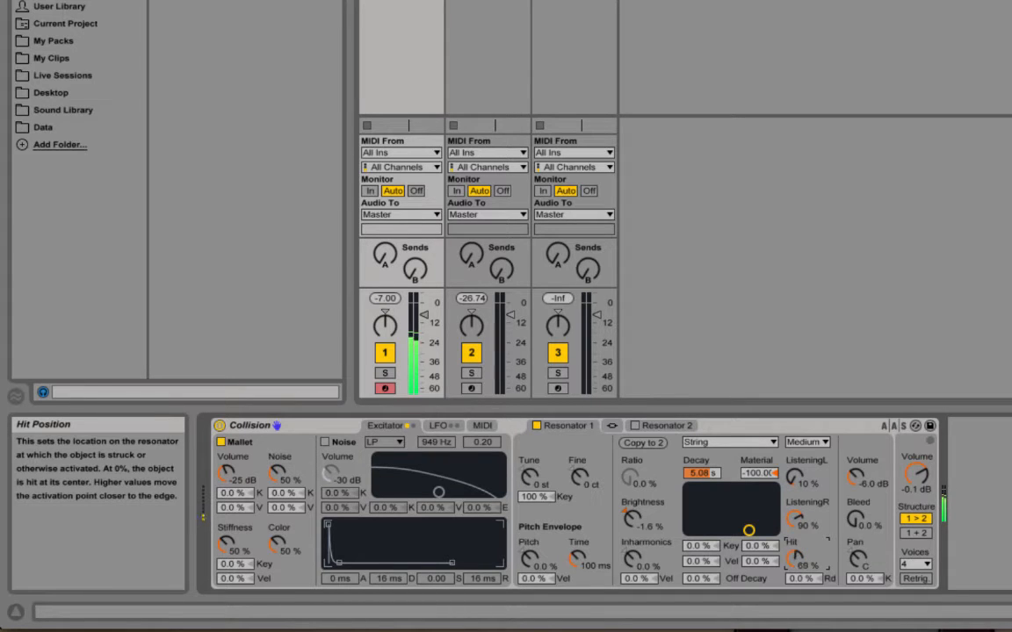
- Lower the hit position on track 1, and set track 2's Resonator 1 to Membrane with a 3.88 s decay
drag(794, 559, 794, 576)
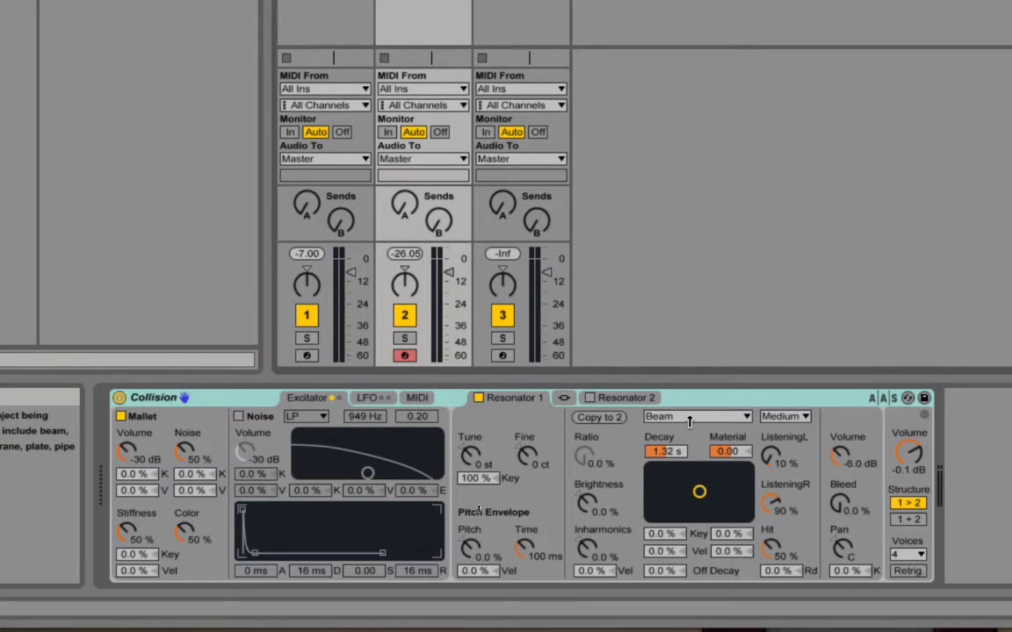
click(690, 418)
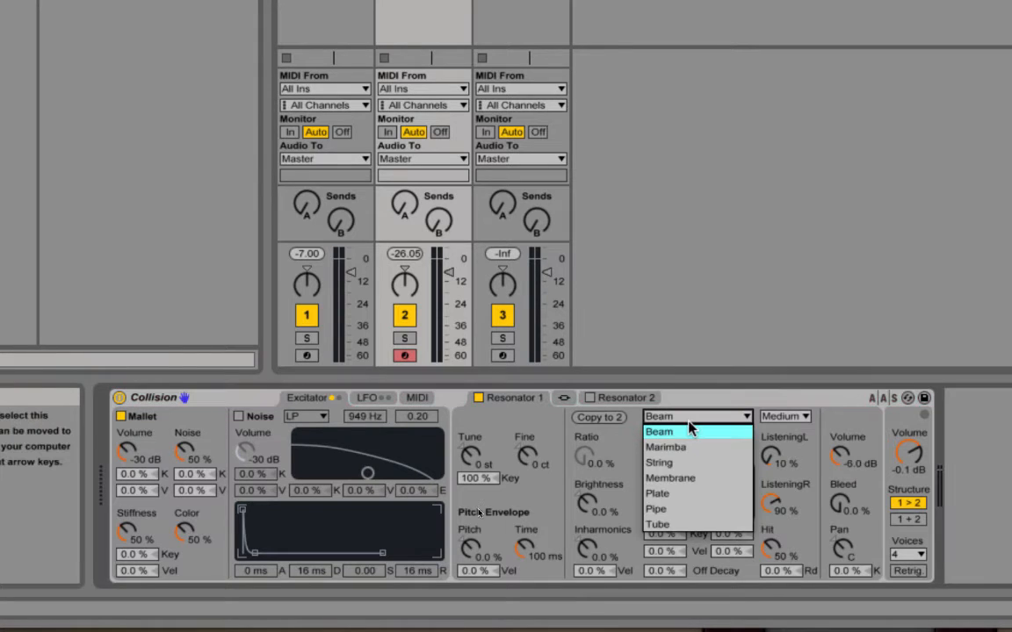
click(683, 478)
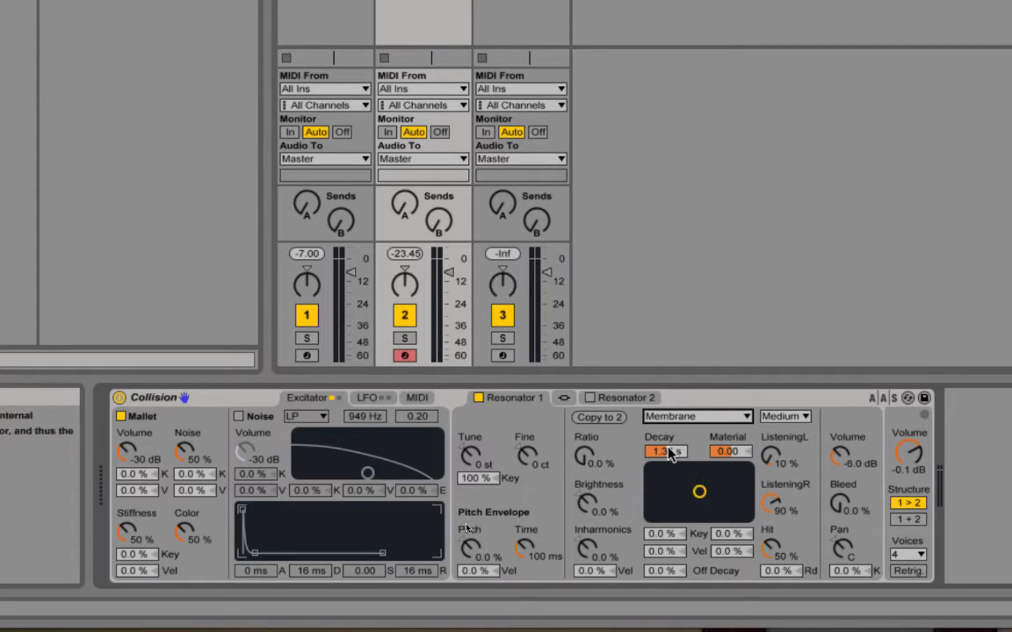
drag(669, 451, 672, 452)
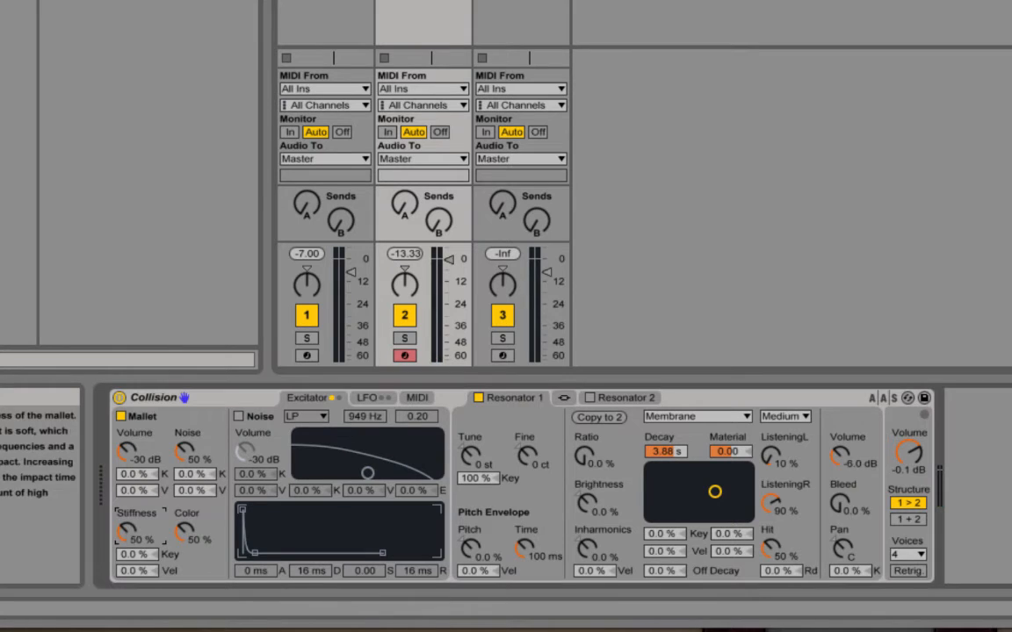
- Set the mallet stiffness to 0%, and give Resonator 1 a 232 ms decay and a material of 81.25
click(127, 531)
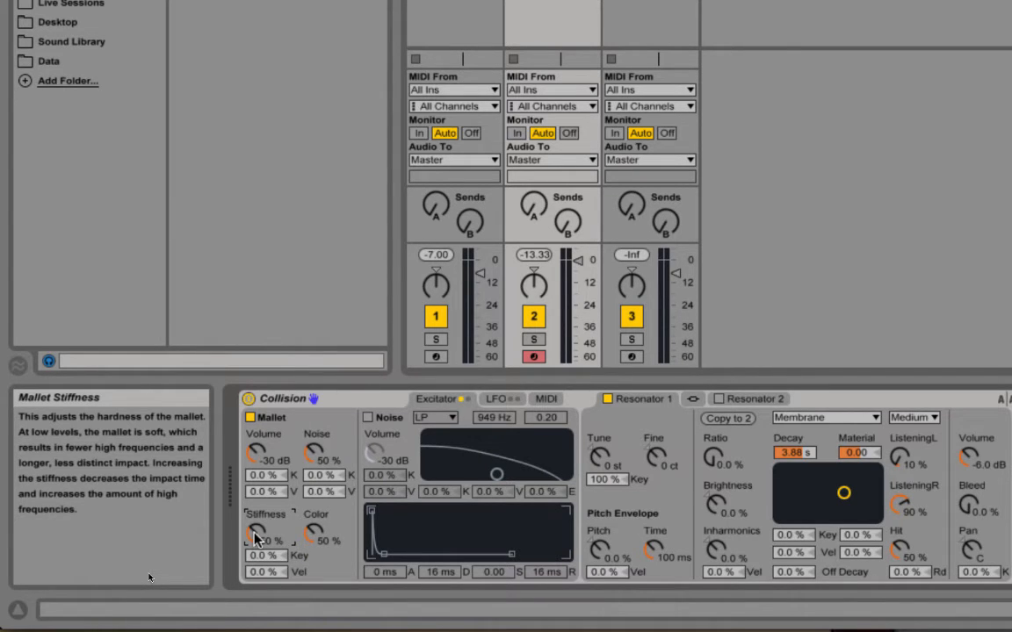
drag(255, 534, 255, 579)
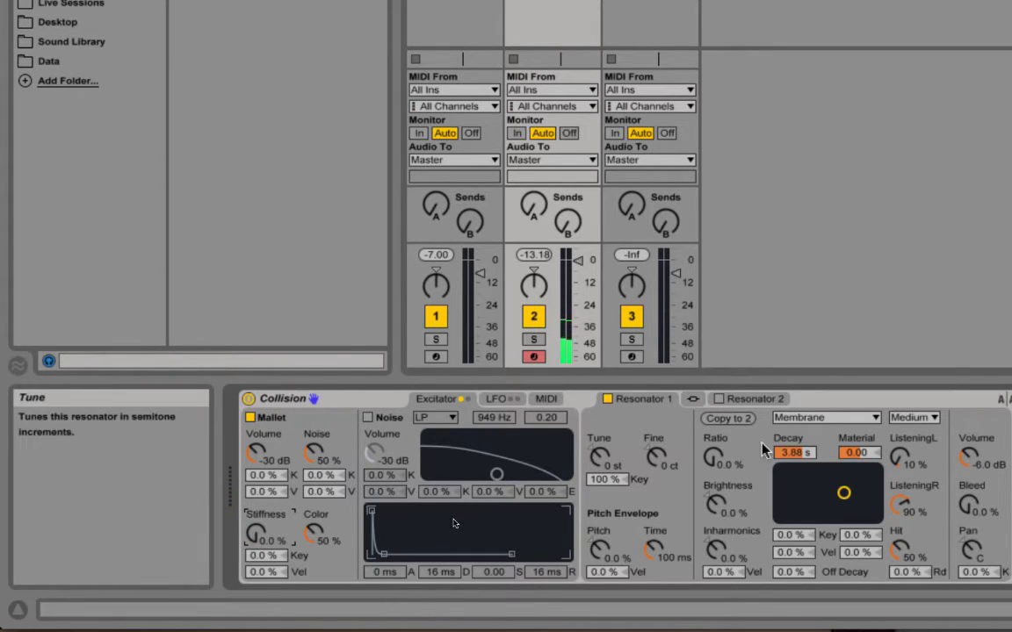
drag(794, 452, 794, 510)
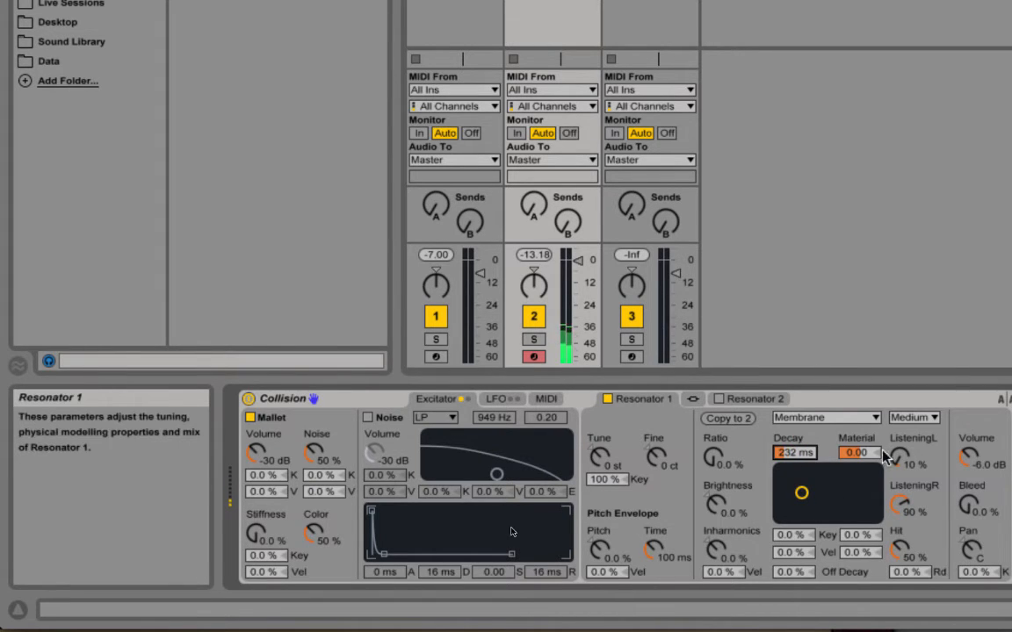
drag(856, 454, 858, 430)
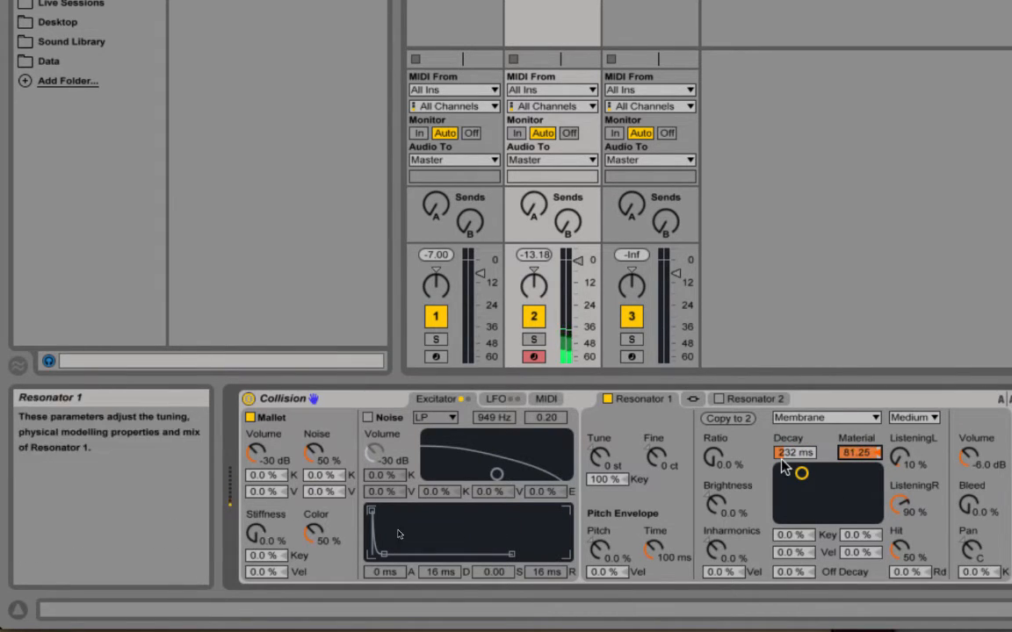
- Set the mallet volume to -11 dB and stiffness to 51%, and try a 132 ms decay on Resonator 1
mouse_move(257, 452)
mouse_down()
mouse_move(256, 422)
mouse_move(259, 459)
mouse_up()
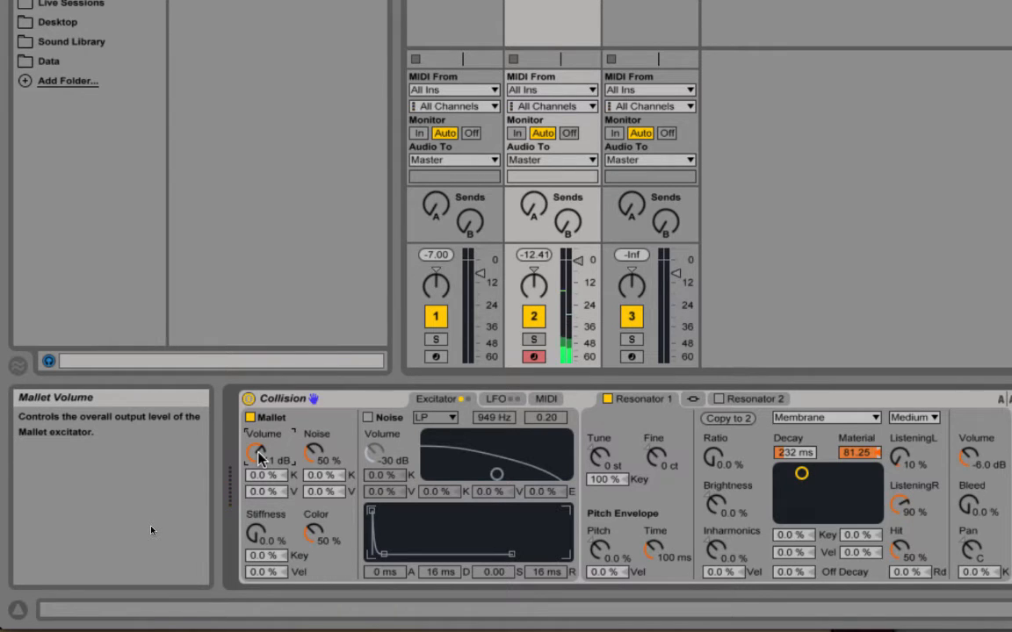
drag(784, 452, 785, 454)
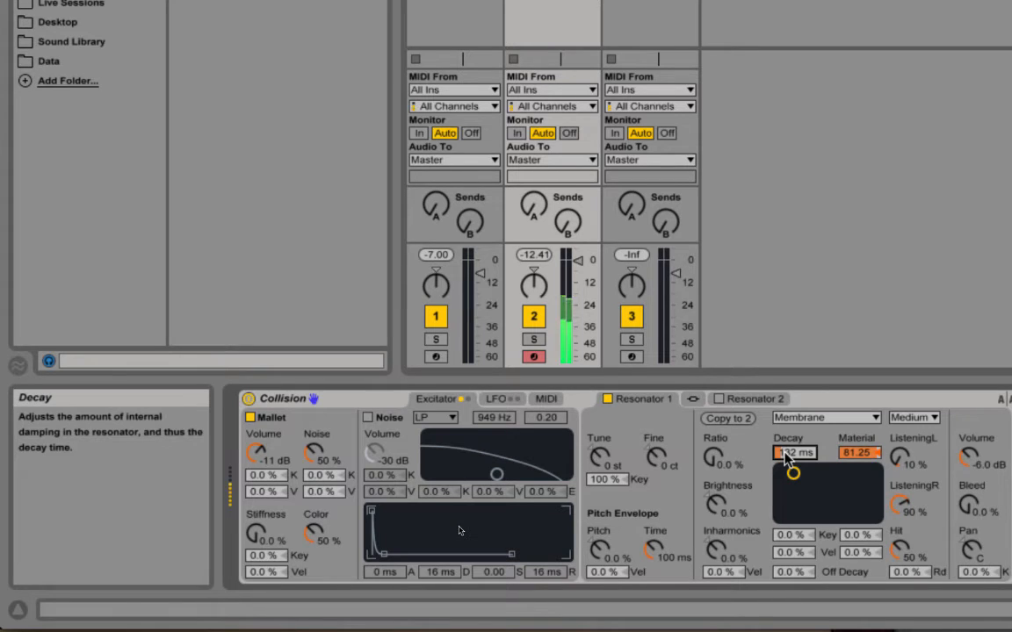
drag(255, 533, 256, 503)
- Set Resonator 1's material to -100, its decay to 500 ms and its brightness to -67%
drag(785, 454, 833, 519)
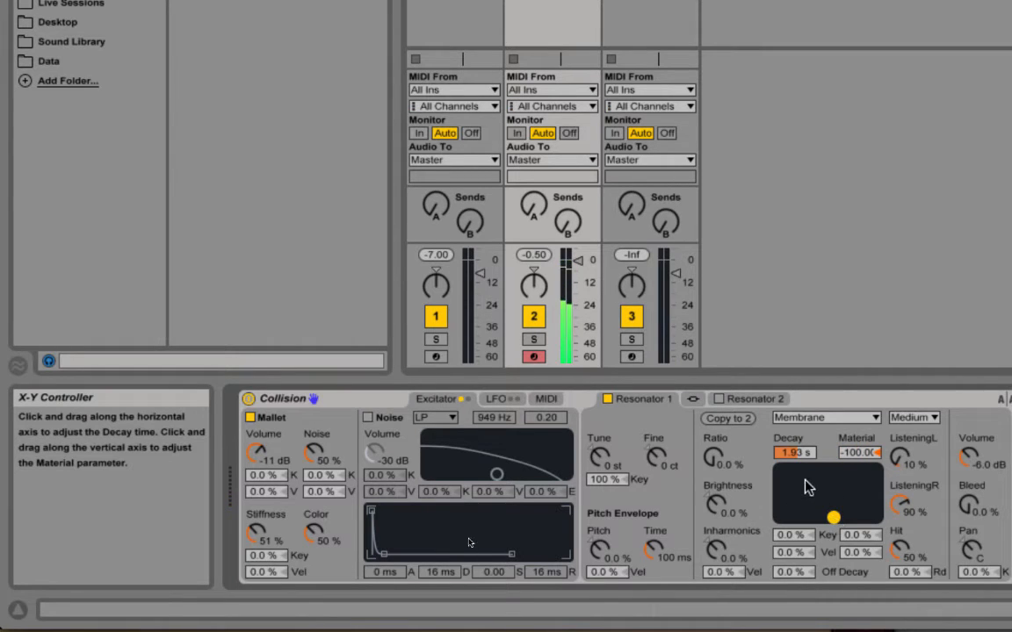
mouse_move(794, 453)
mouse_down()
mouse_move(795, 485)
mouse_move(793, 461)
mouse_up()
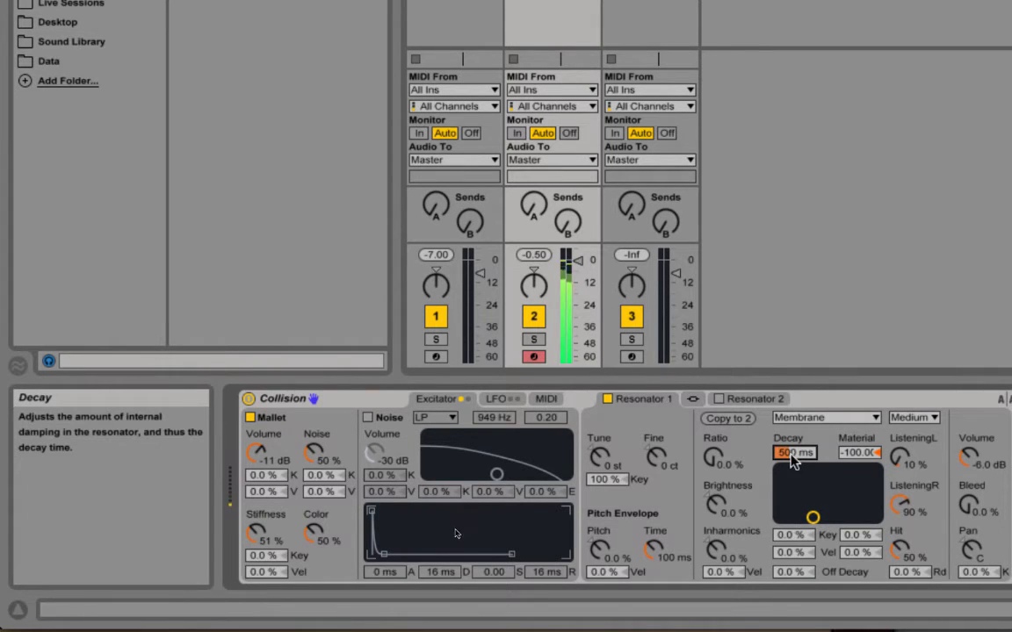
drag(716, 498, 716, 551)
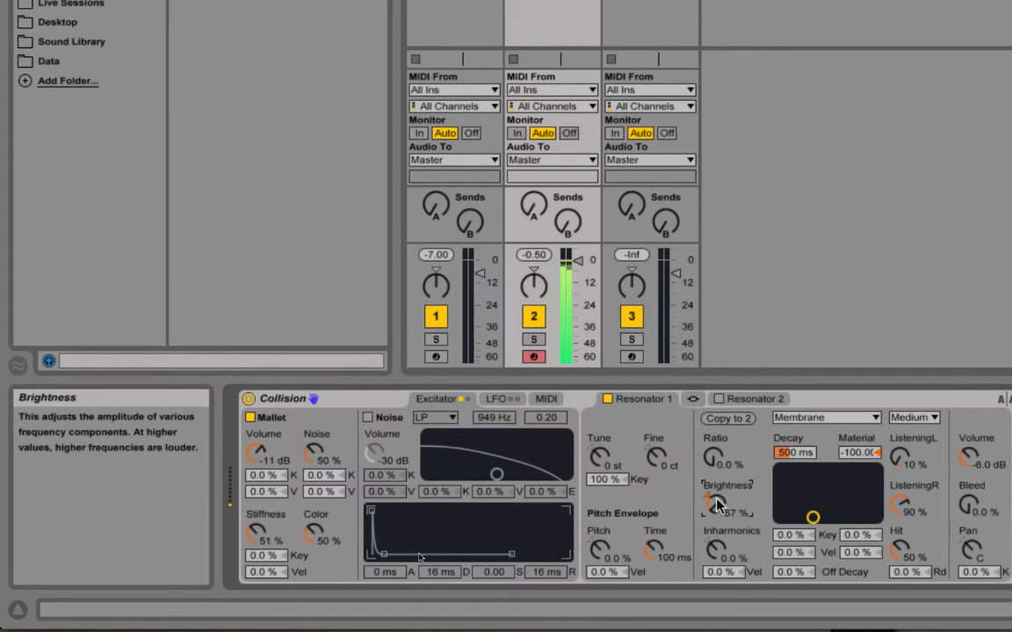
- Tune Resonator 1 to -3 st and 1 ct, set the mallet stiffness to 64% and lower track 2's volume slightly
drag(654, 456, 597, 455)
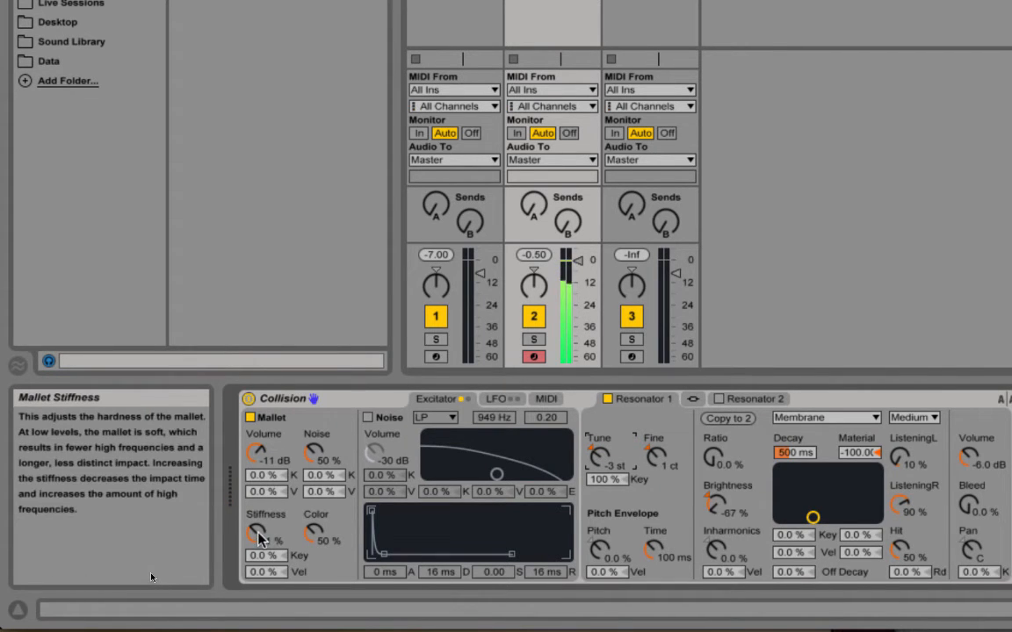
mouse_move(260, 540)
mouse_down()
mouse_move(260, 521)
mouse_move(260, 556)
mouse_move(260, 521)
mouse_up()
drag(578, 271, 578, 275)
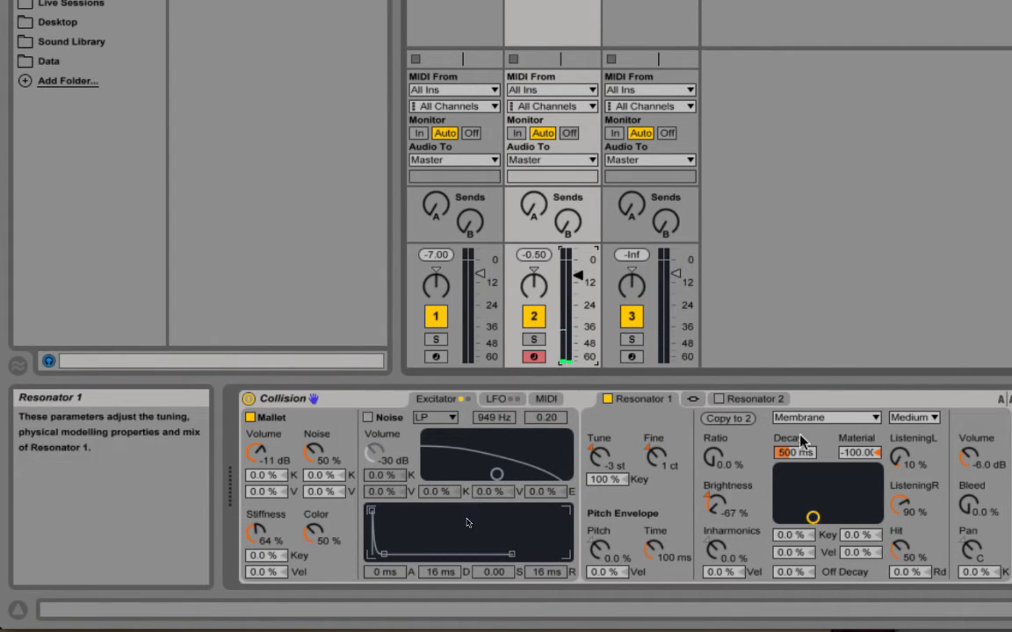
- Raise sends A and B on track 2, and shorten Resonator 1's decay to 285 ms and finally to 132 ms
drag(797, 452, 795, 459)
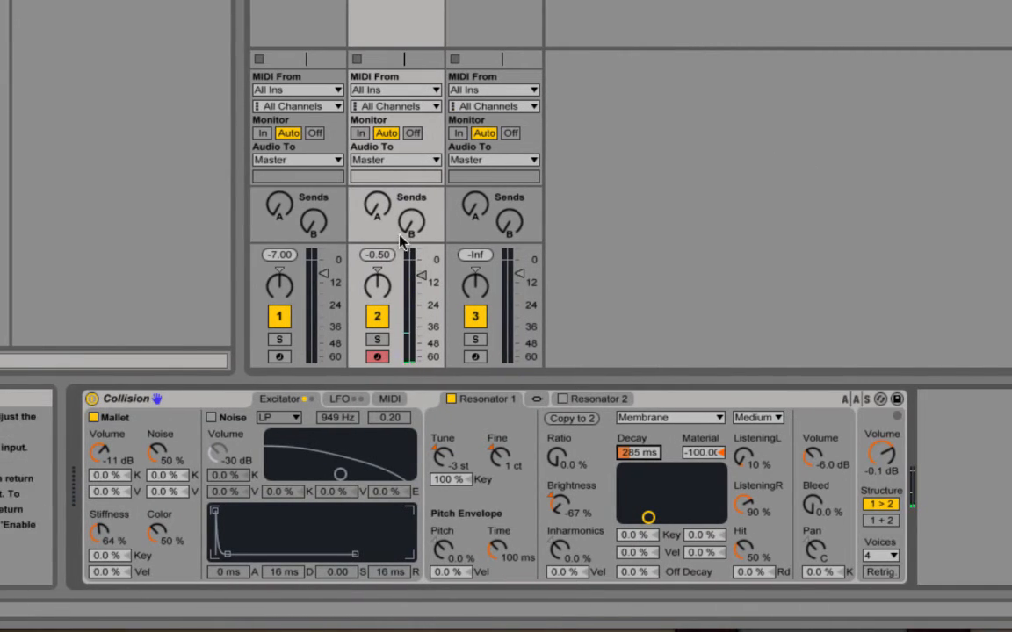
drag(409, 223, 410, 204)
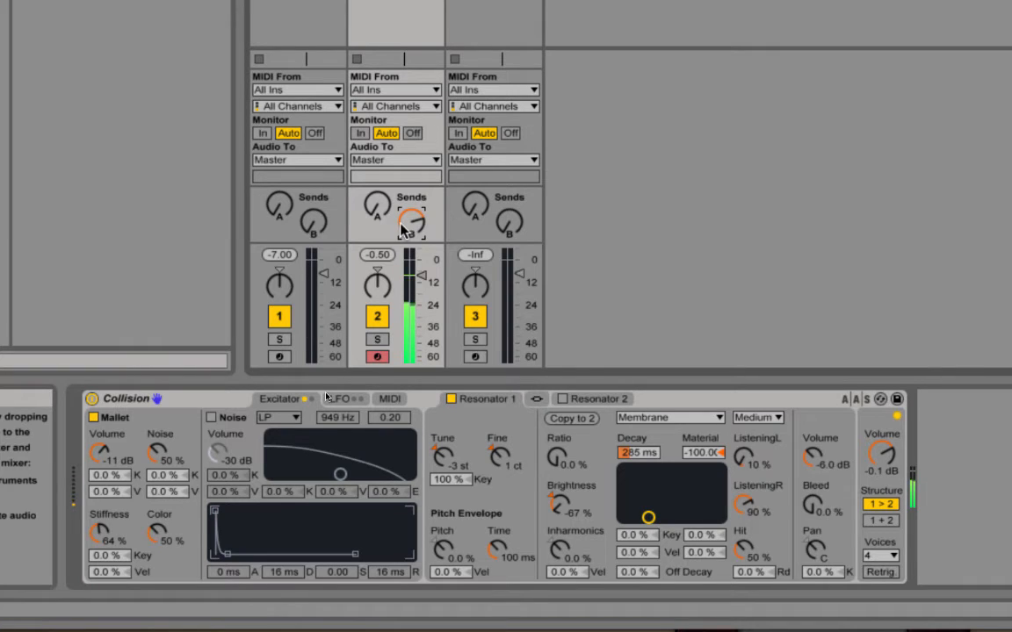
click(378, 205)
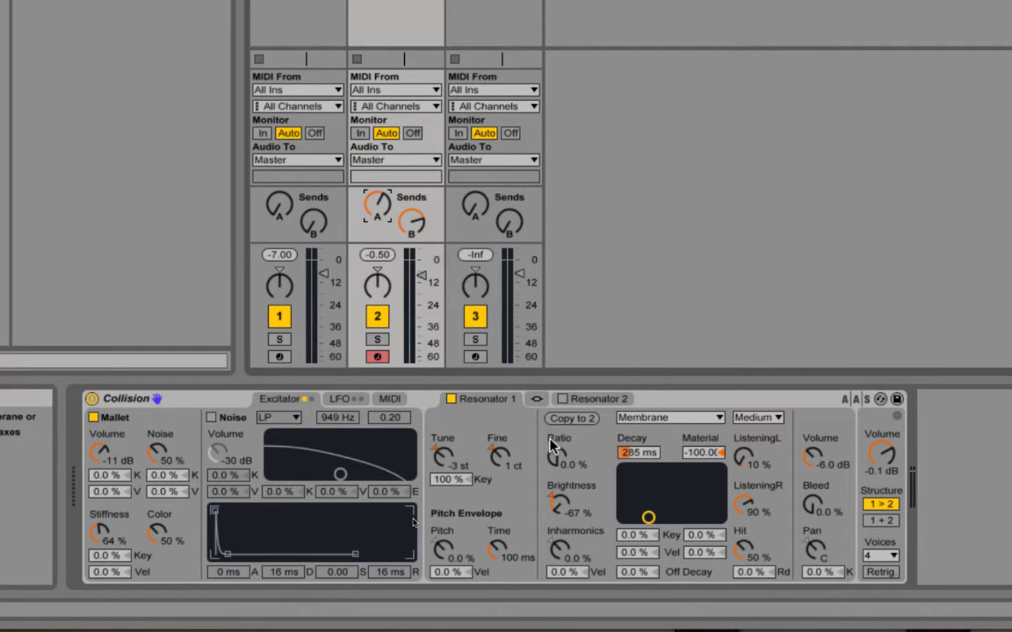
drag(631, 455, 631, 473)
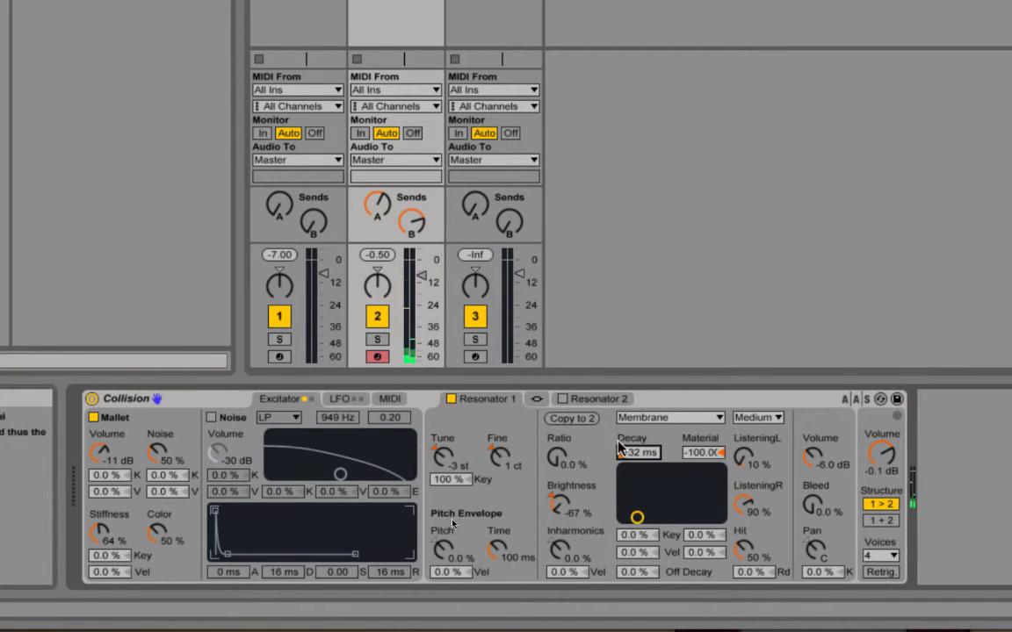
- Turn send B on track 2 down to its minimum and lower the mallet volume to -28 dB
click(411, 222)
drag(411, 222, 417, 235)
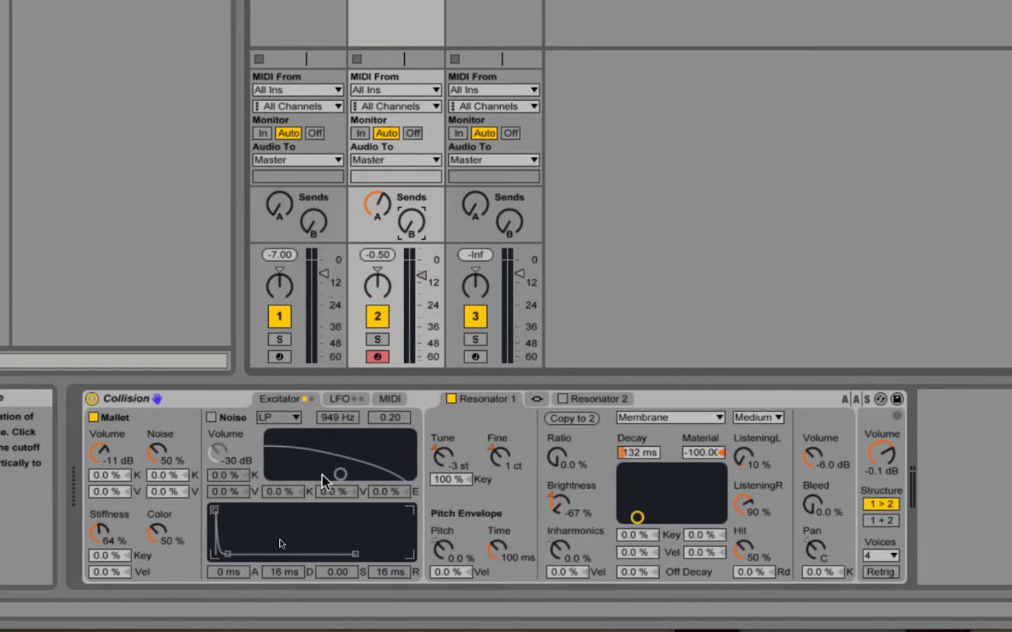
drag(100, 452, 99, 478)
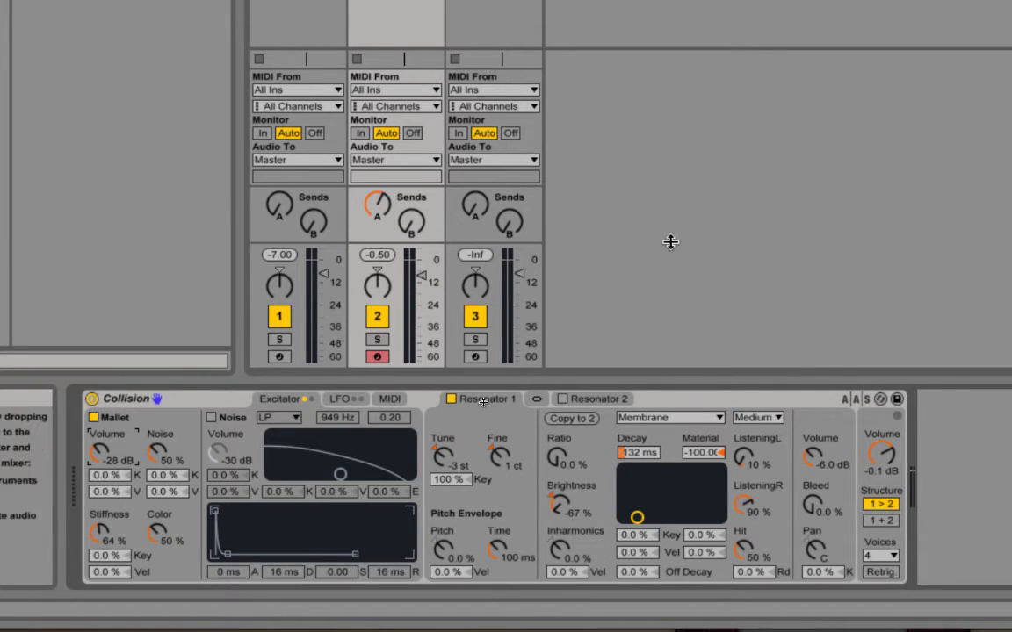
- Arm track 3, bring its volume down and back up to near 0 dB, and change its Resonator 1 to Pipe
drag(520, 276, 520, 334)
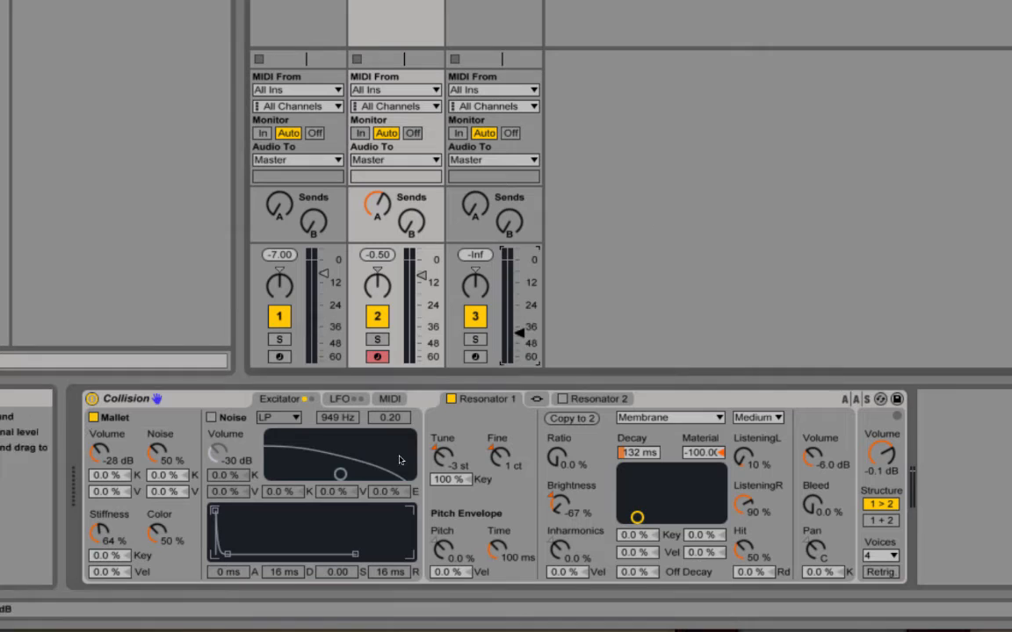
click(475, 357)
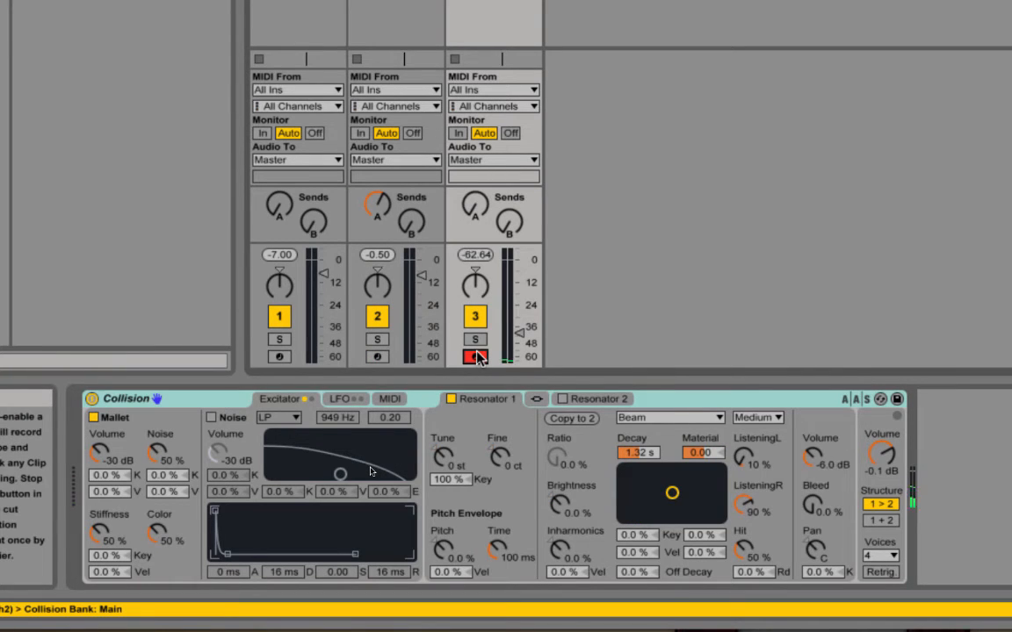
drag(519, 332, 519, 264)
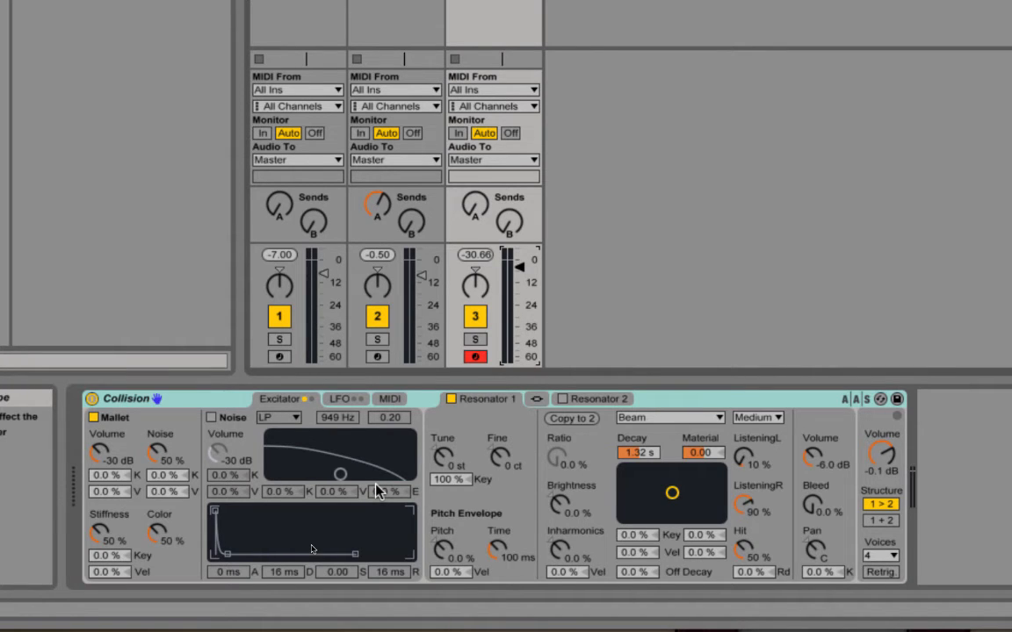
click(642, 419)
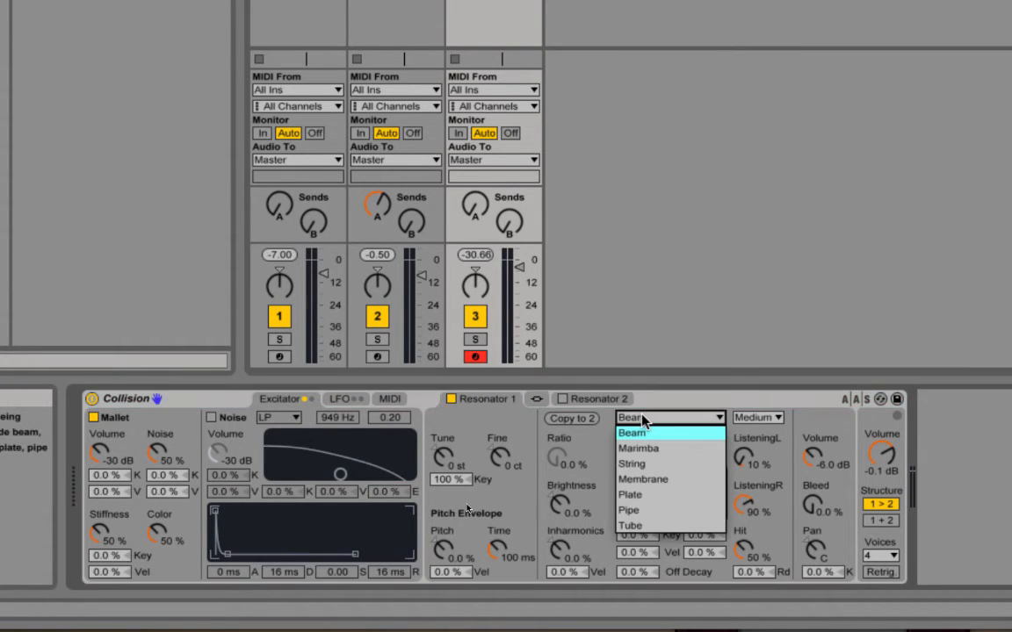
click(652, 513)
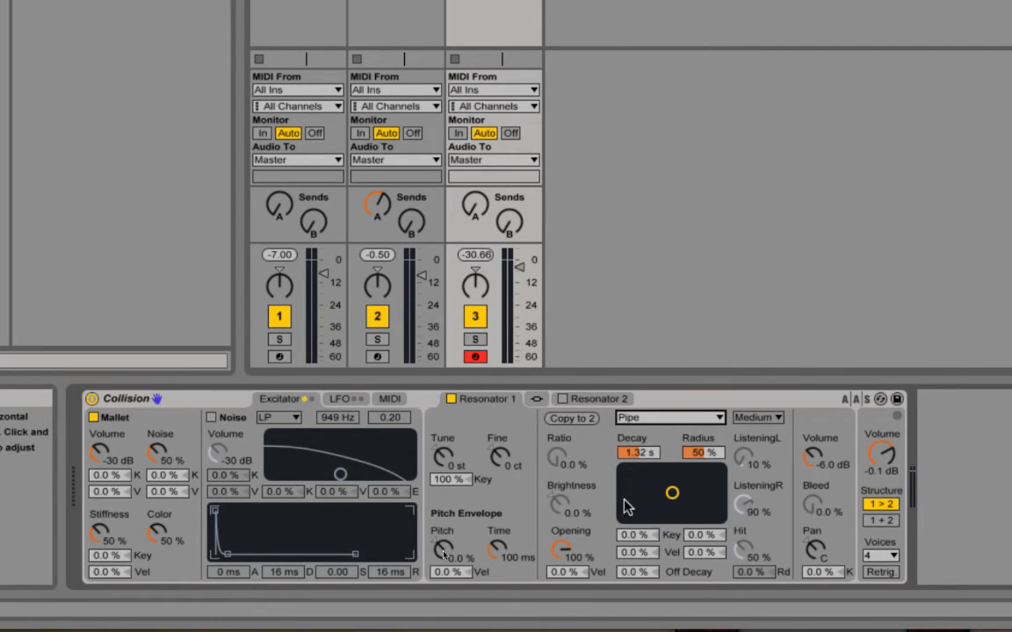
- Switch the mallet off and on again, and set its volume to -59 dB and its noise to 60%
click(94, 418)
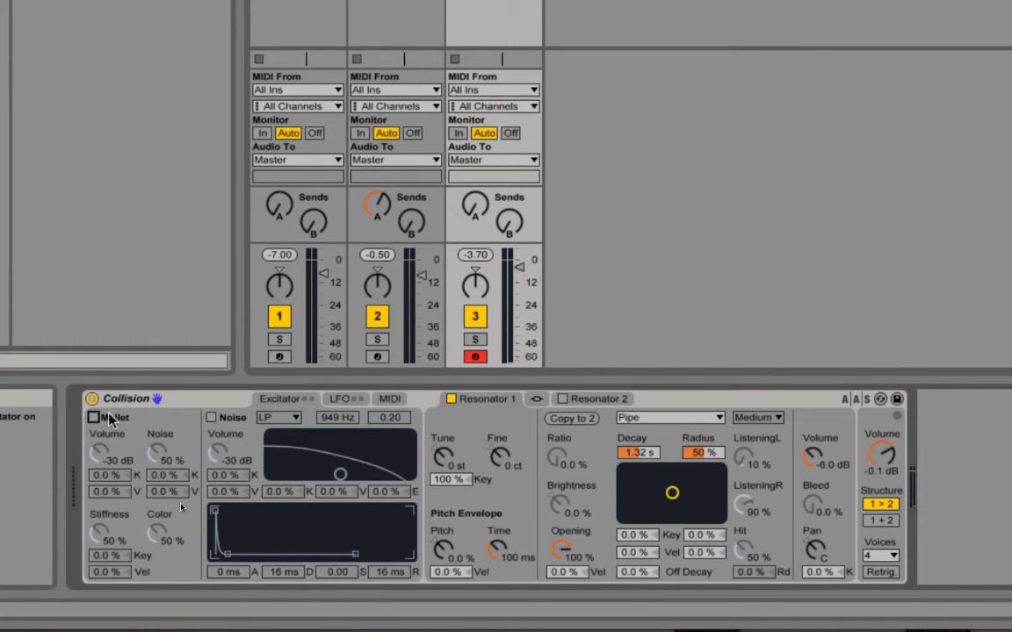
click(94, 418)
drag(100, 453, 99, 484)
drag(165, 449, 165, 453)
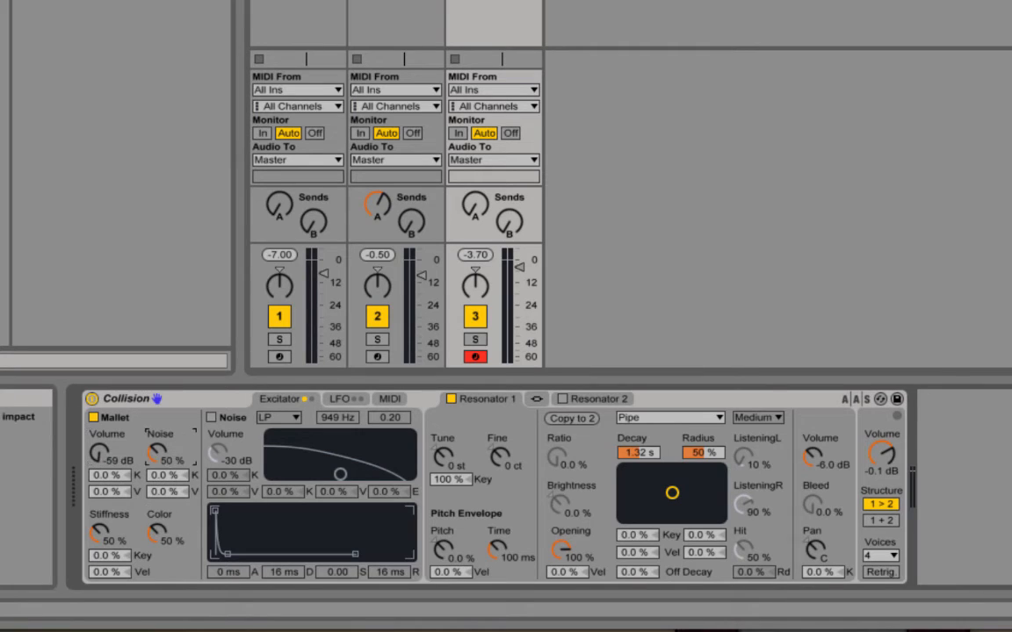
- Enable the noise exciter with 100 sustain, a 4.7 kHz low-pass cutoff, 1.11 resonance and -27 dB volume, and reduce the mallet volume to -60 dB
click(210, 419)
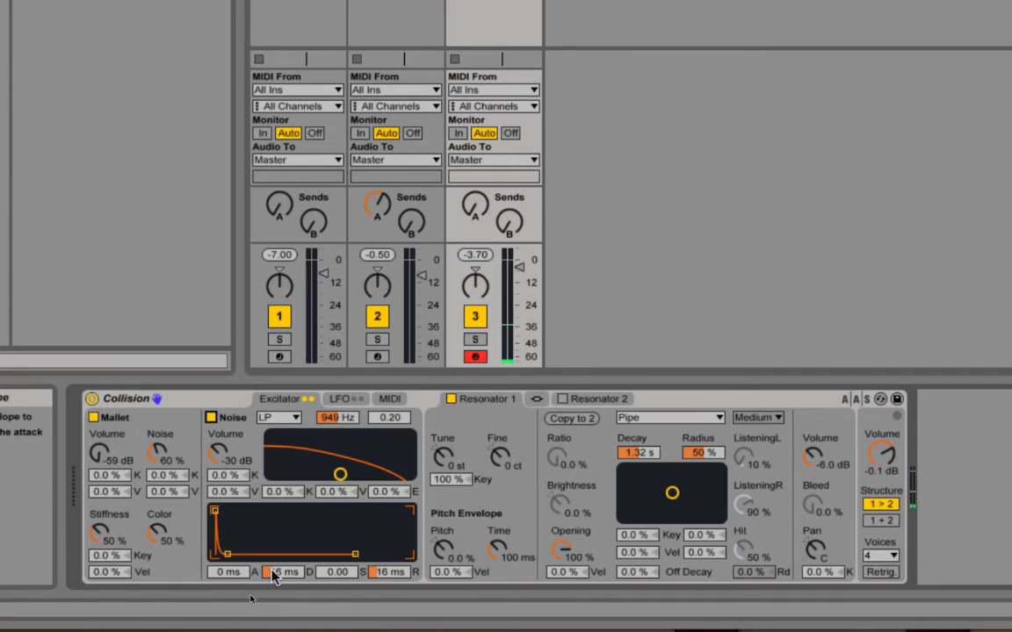
drag(344, 574, 345, 518)
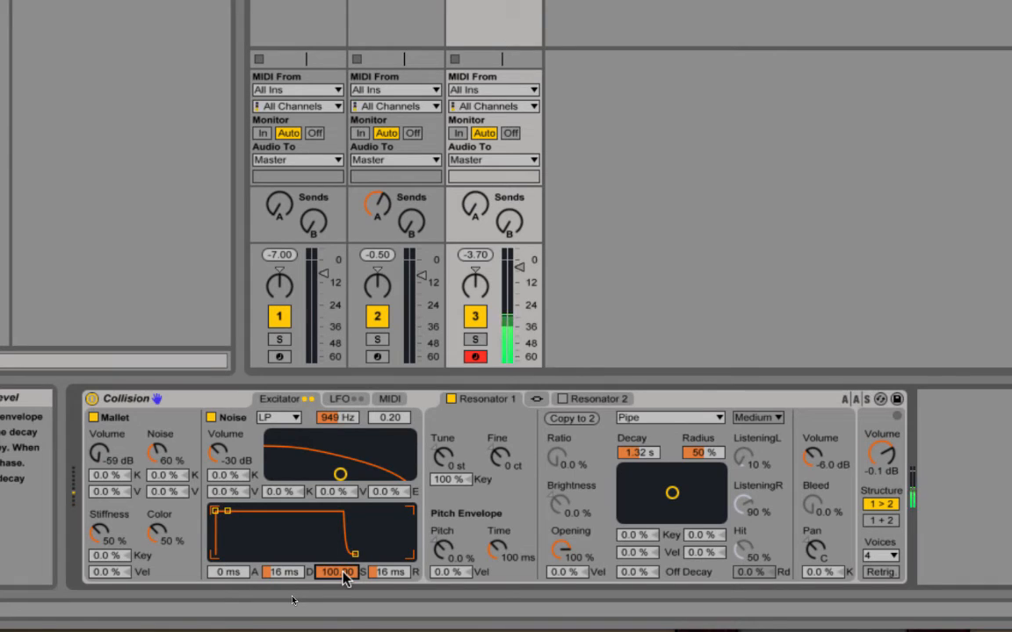
drag(340, 474, 378, 449)
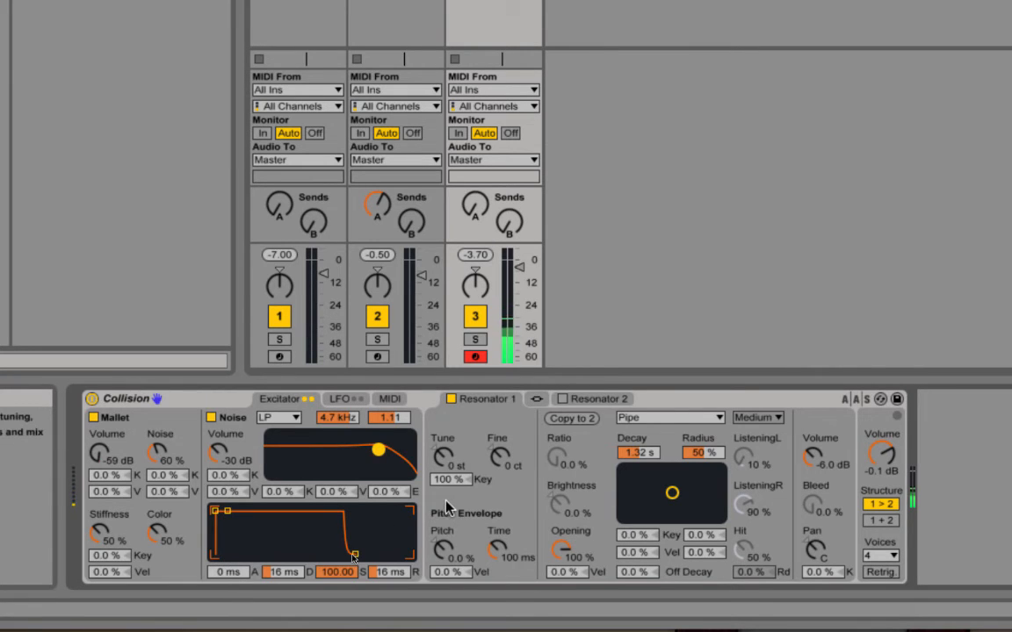
drag(217, 454, 217, 449)
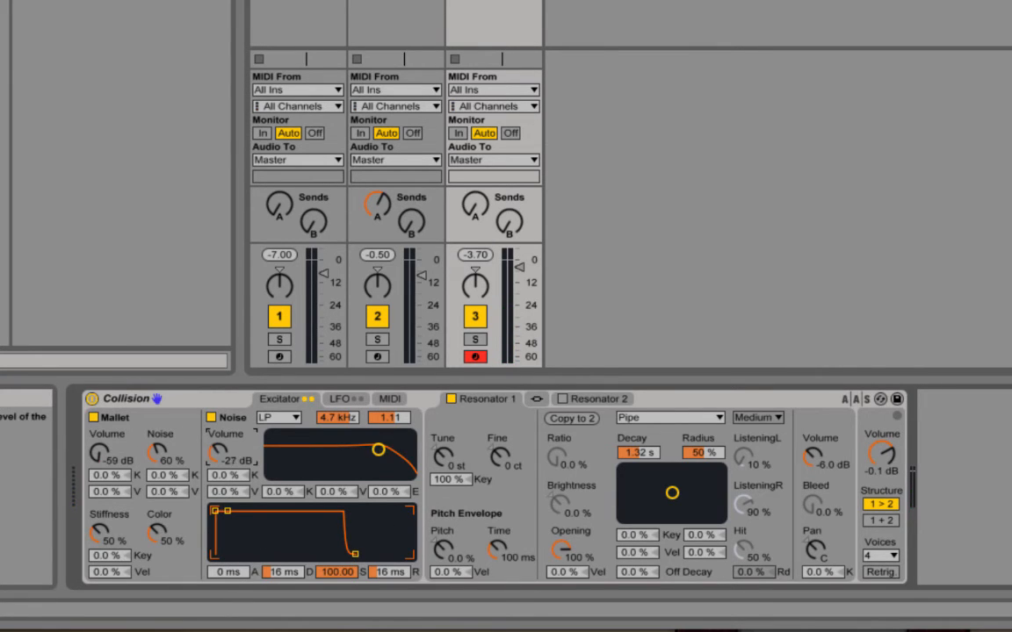
mouse_move(105, 453)
mouse_down()
mouse_move(104, 427)
mouse_move(105, 457)
mouse_up()
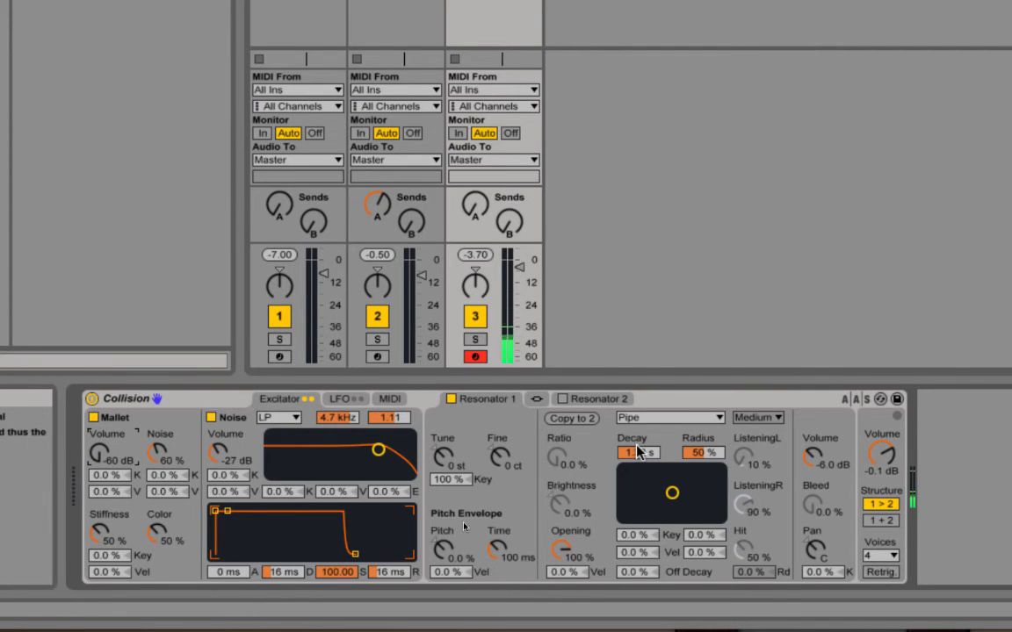
- Try a longer decay on the Pipe resonator, raise its radius to 87% and set the decay to 1.26 s
drag(638, 452, 638, 416)
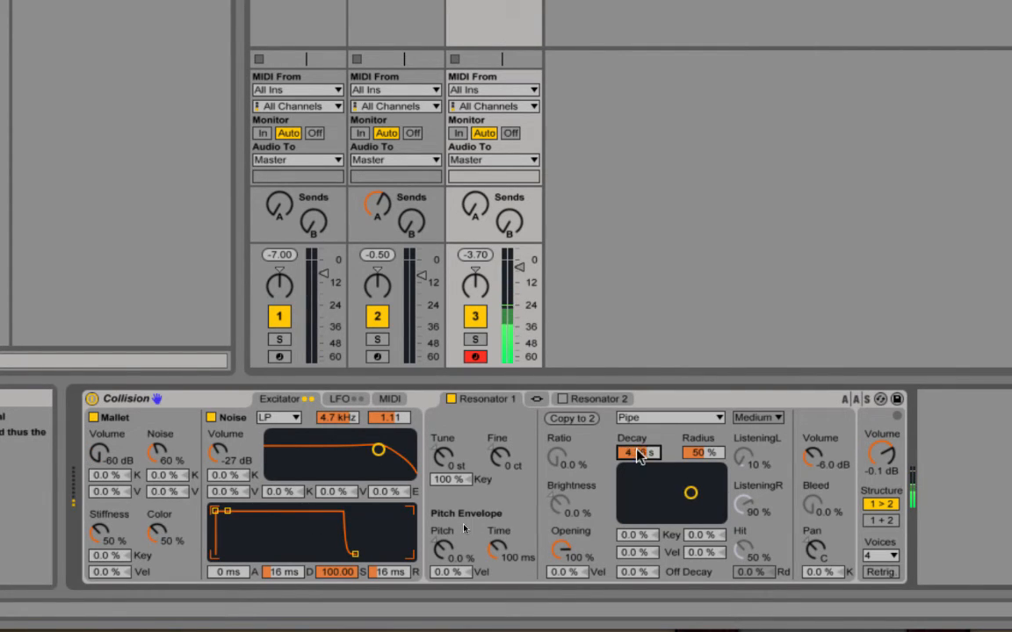
mouse_move(691, 494)
mouse_down()
mouse_move(692, 513)
mouse_move(689, 474)
mouse_up()
drag(639, 451, 639, 481)
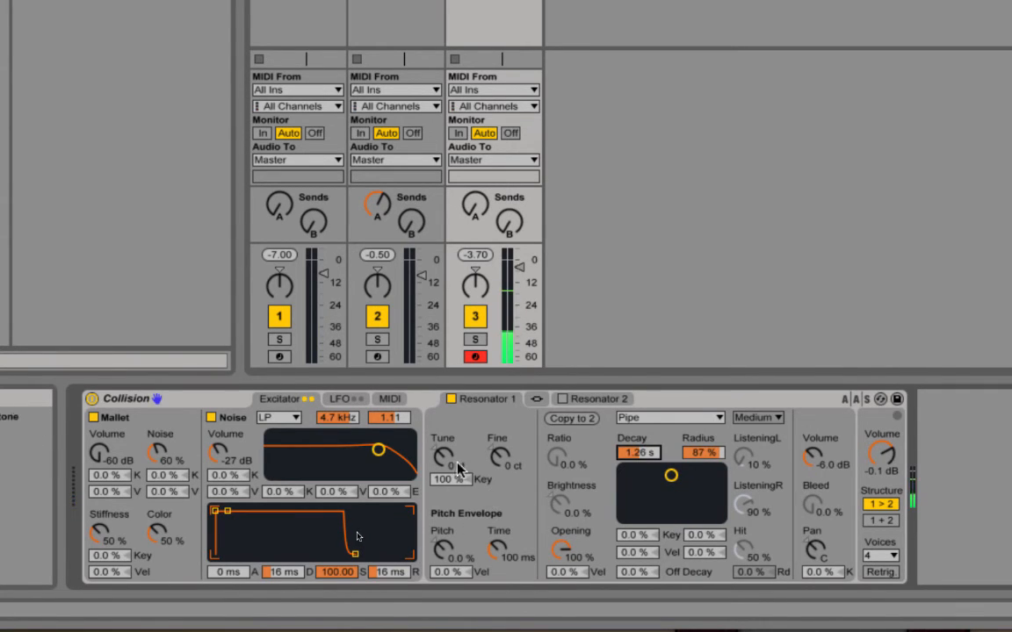
- Lower the noise filter cutoff to 1.2 kHz with 1.28 resonance and set the mallet color to 53%
drag(378, 449, 345, 447)
drag(158, 531, 158, 527)
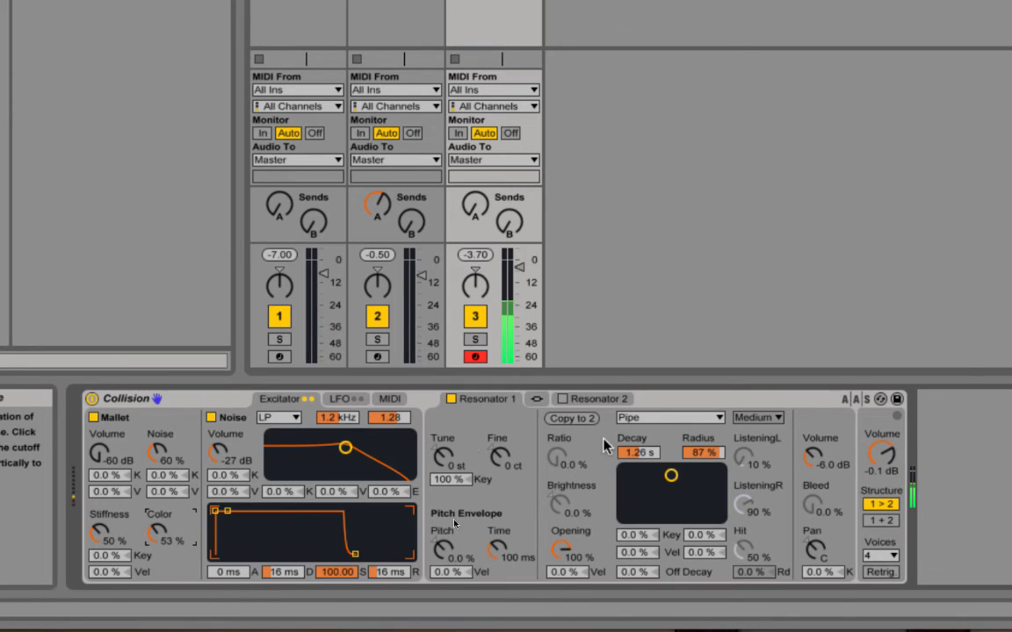
- Change Resonator 1 to Tube and shape the noise with a 36 ms release, 1.1 kHz low-pass cutoff and 0.29 resonance
click(660, 418)
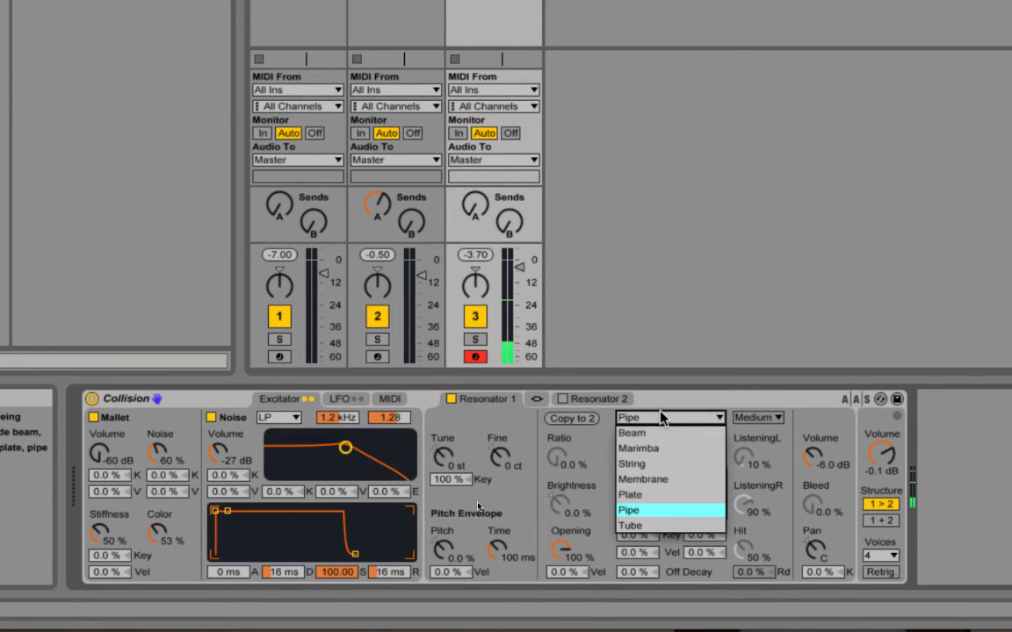
click(652, 524)
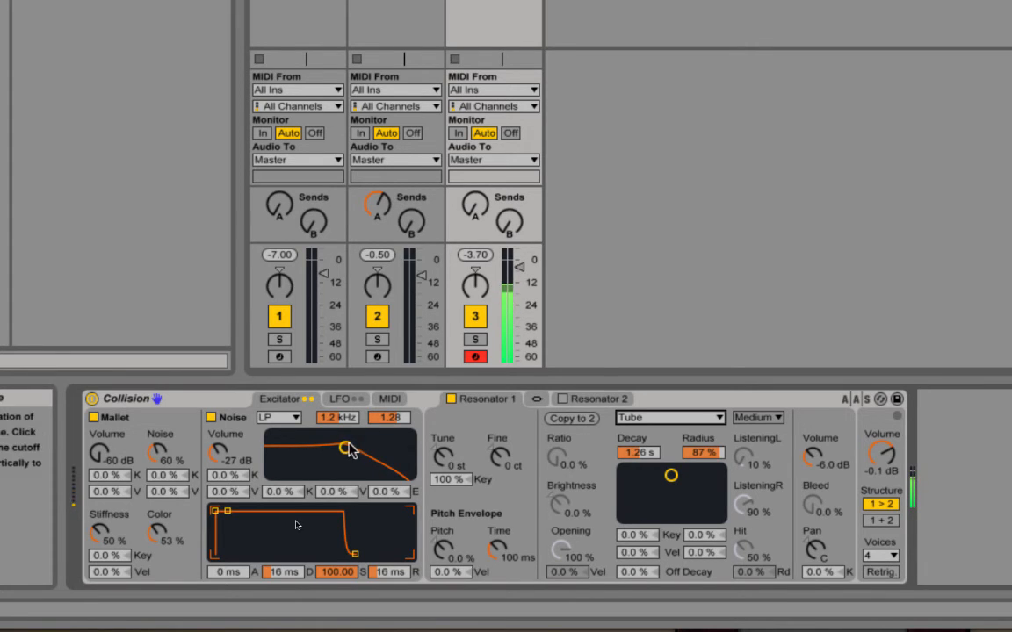
drag(345, 448, 373, 465)
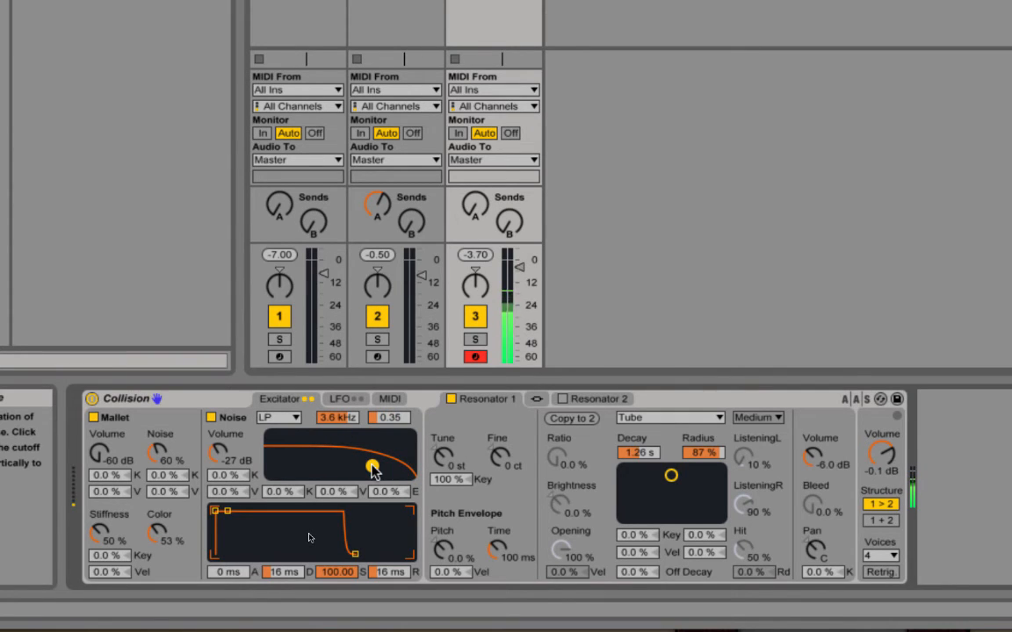
click(390, 572)
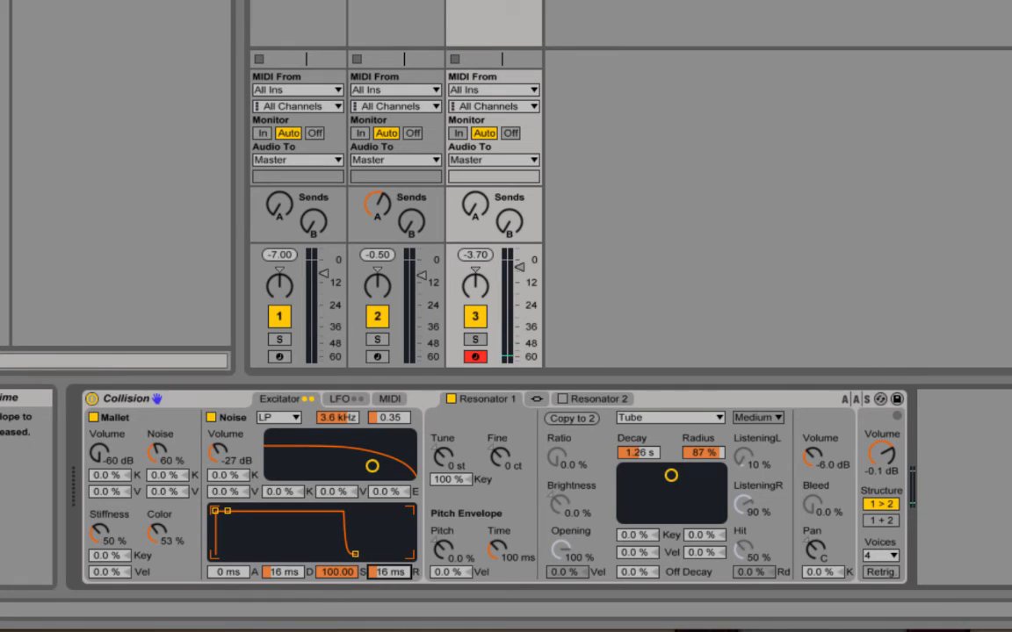
drag(390, 571, 394, 575)
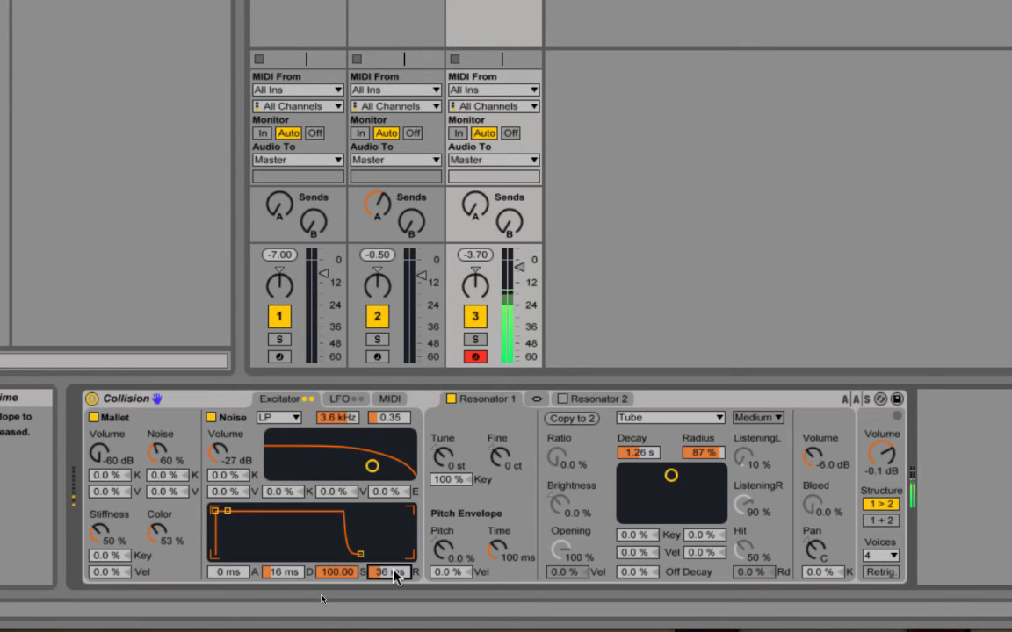
drag(372, 466, 344, 475)
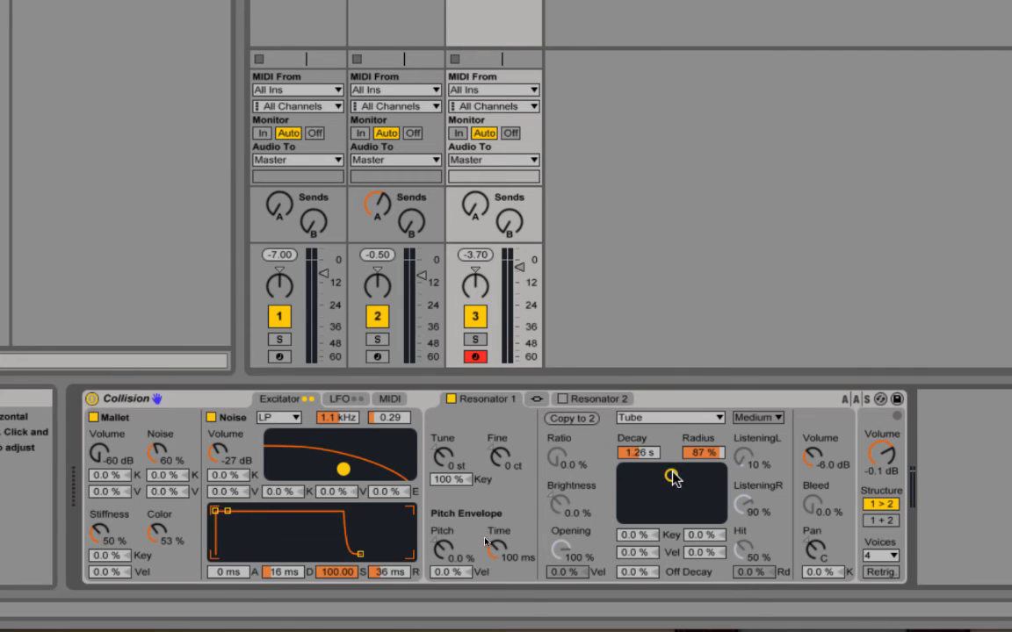
- Set the Tube resonator's radius to 59%, its decay to 2.71 s and its volume to -1.2 dB
drag(698, 463, 699, 487)
drag(648, 456, 649, 445)
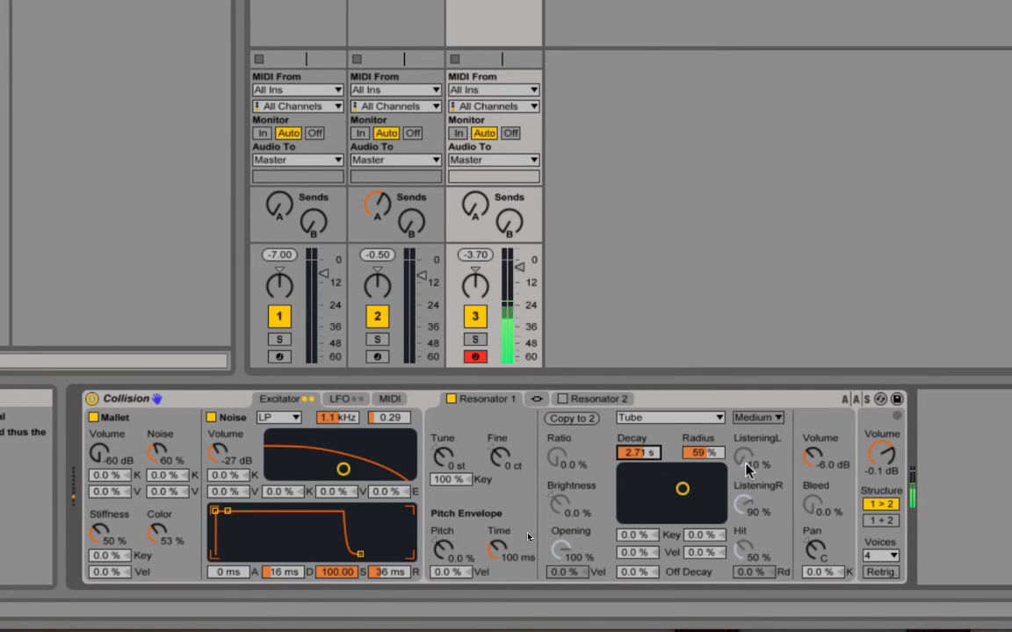
drag(812, 461, 813, 447)
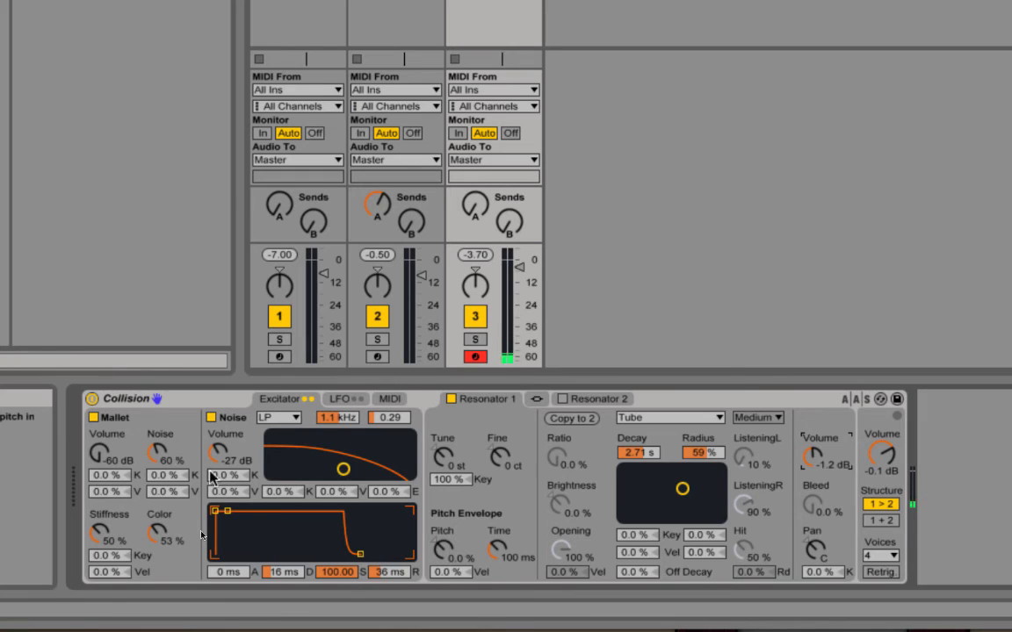
- Try the mallet alone at -26 dB volume with the noise off, and return to noise only with the mallet off
click(210, 418)
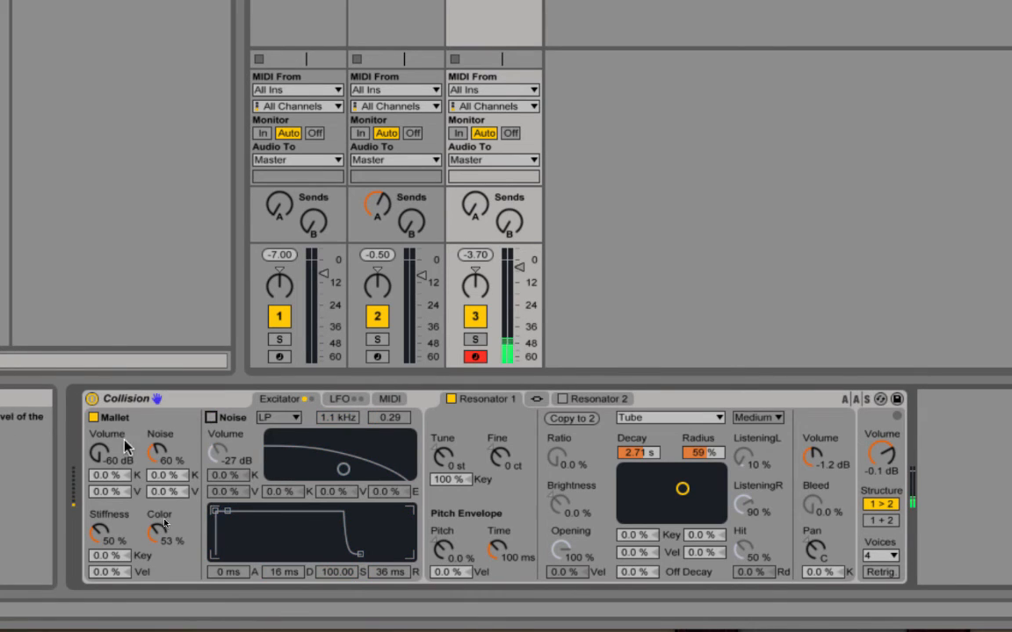
mouse_move(100, 455)
mouse_down()
mouse_move(97, 413)
mouse_move(99, 455)
mouse_up()
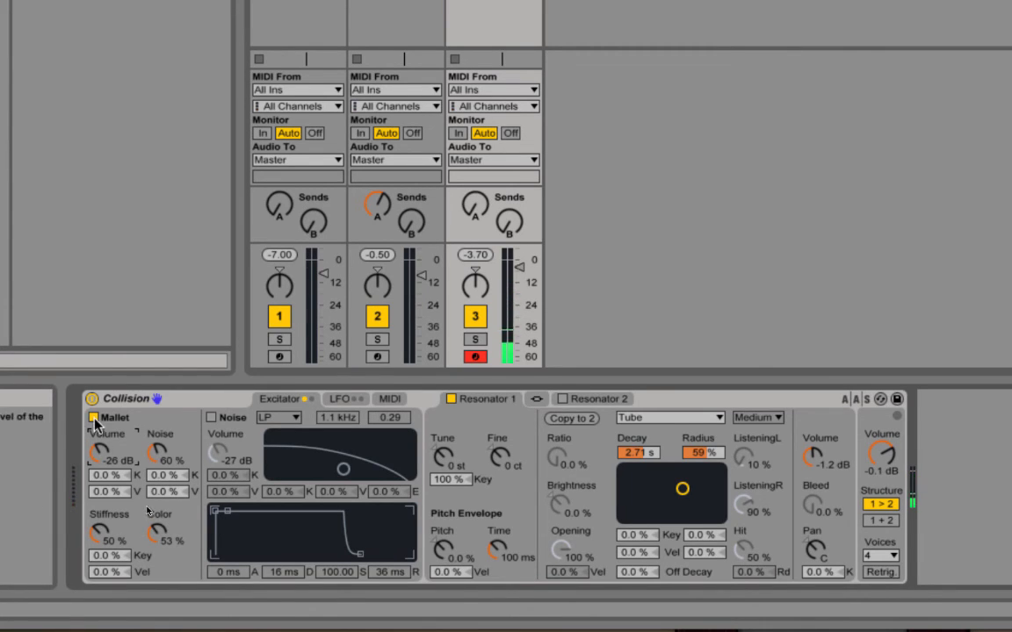
click(211, 418)
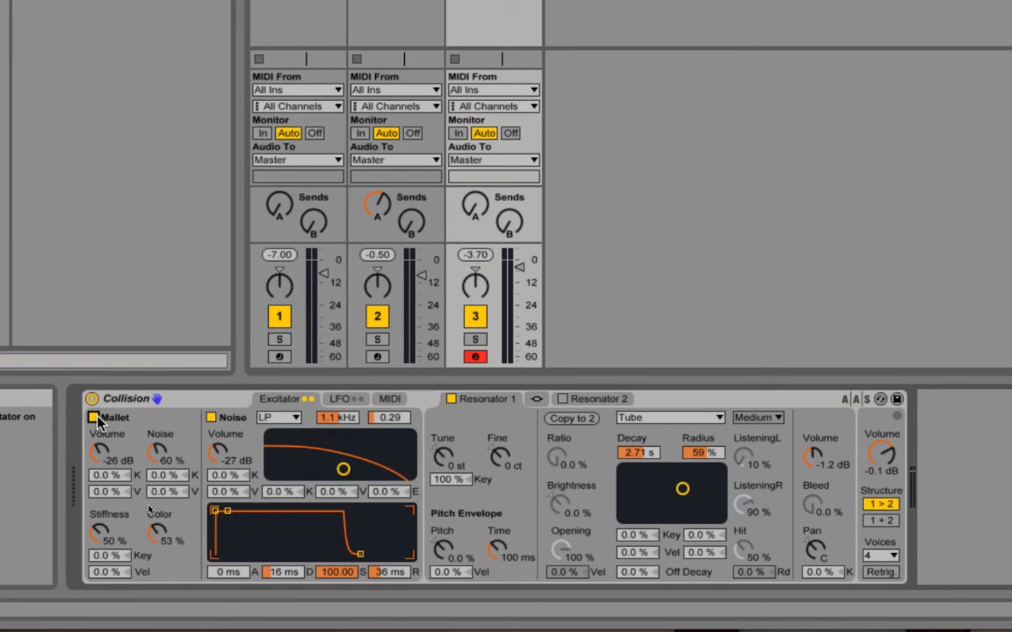
click(94, 419)
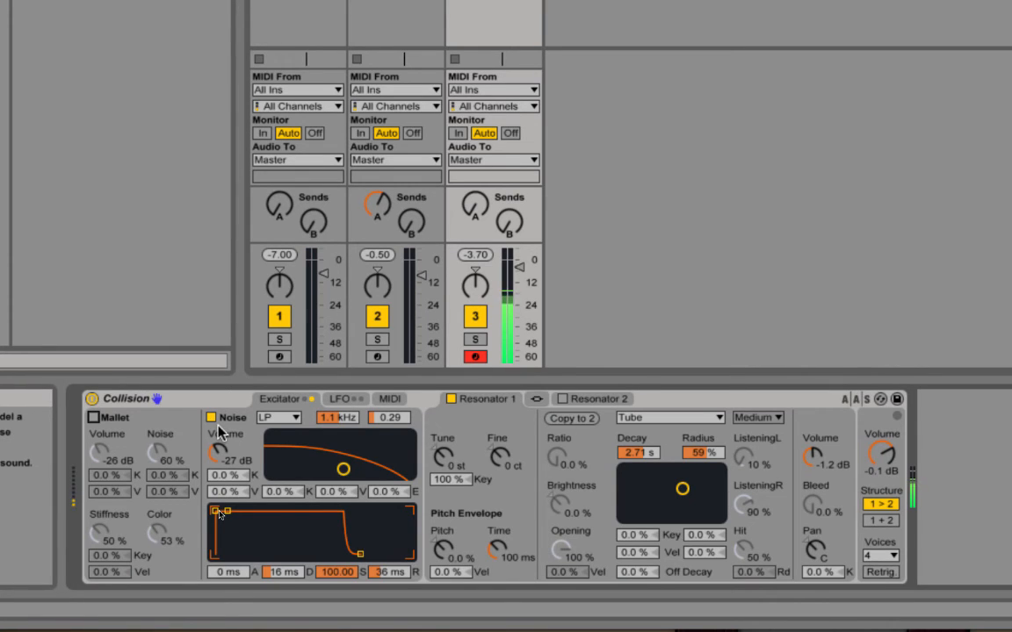
- Change Resonator 1 back to Pipe and give the noise a 1.81 s attack, 1.16 s release and 701 Hz cutoff with 0.41 resonance
click(670, 418)
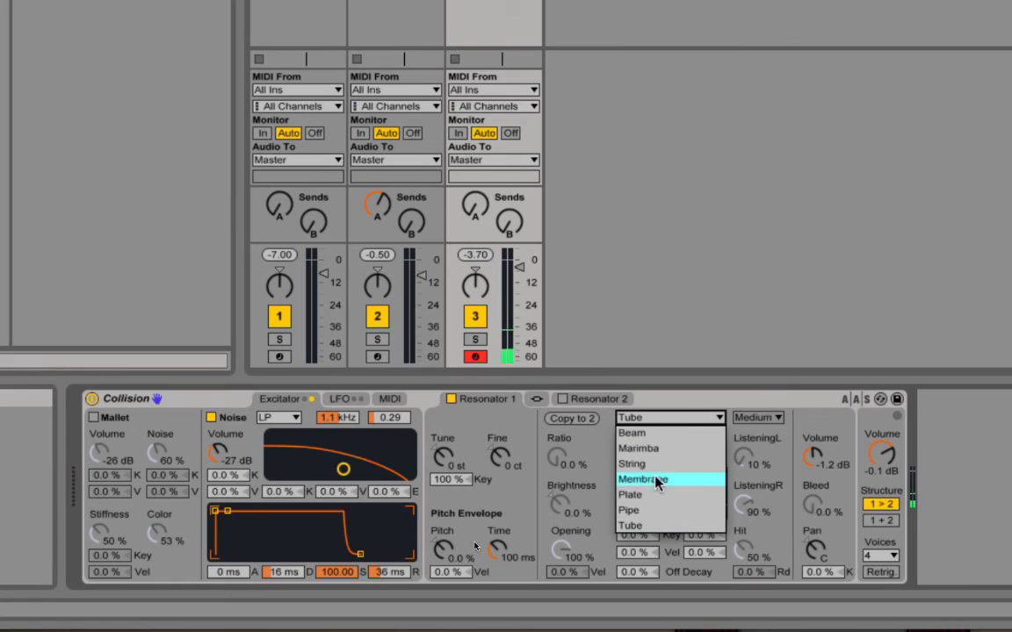
click(653, 511)
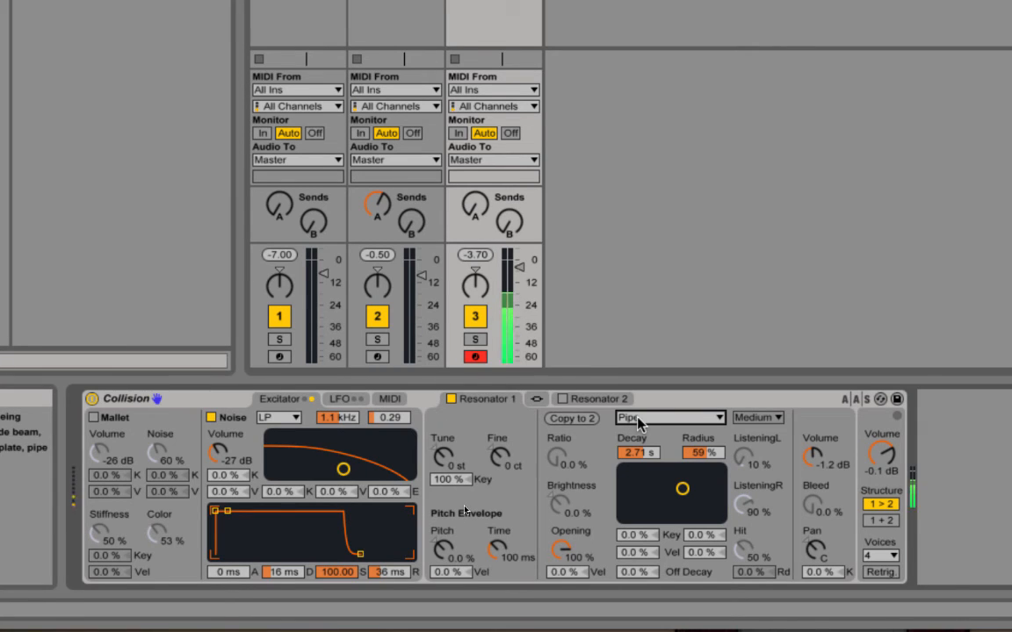
mouse_move(235, 576)
mouse_down()
mouse_move(235, 453)
mouse_move(227, 577)
mouse_up()
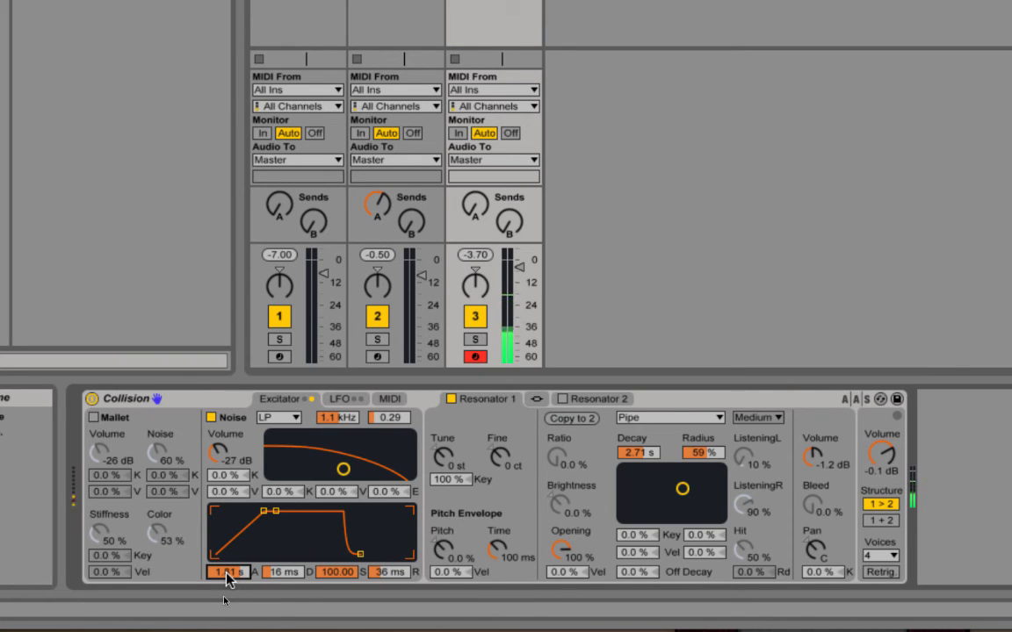
drag(390, 575, 390, 492)
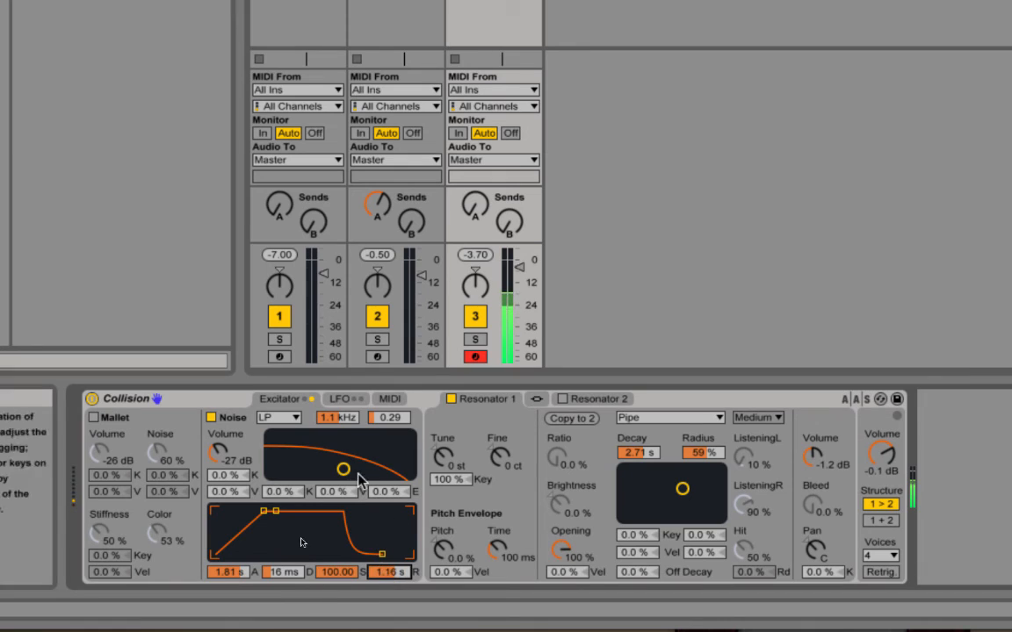
drag(358, 479, 334, 467)
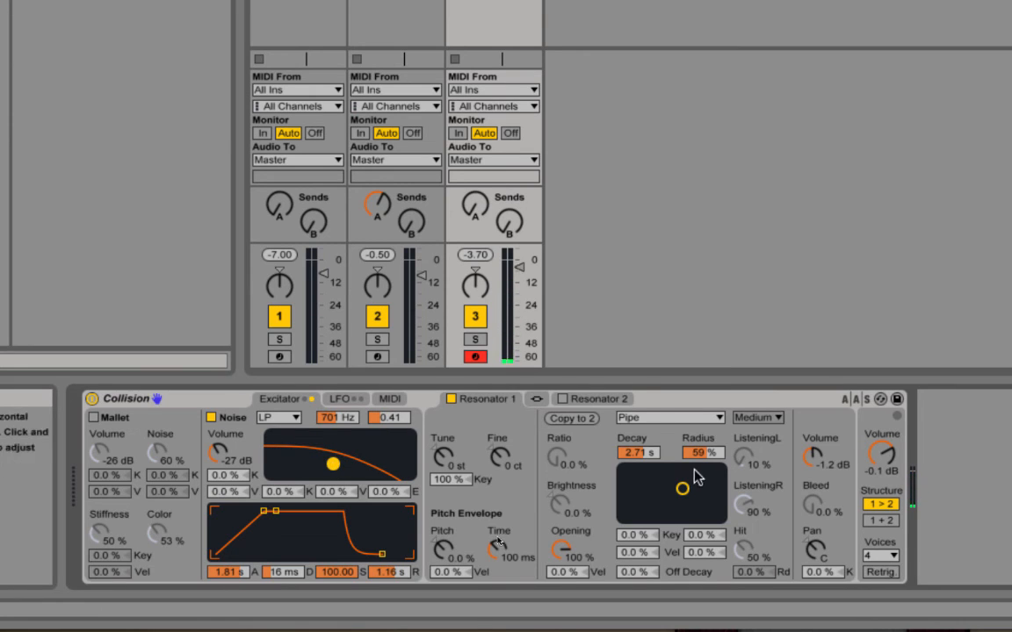
- Change Resonator 1 to String at -3.9 dB volume and set the noise filter to 435 Hz with 1.37 resonance
click(657, 420)
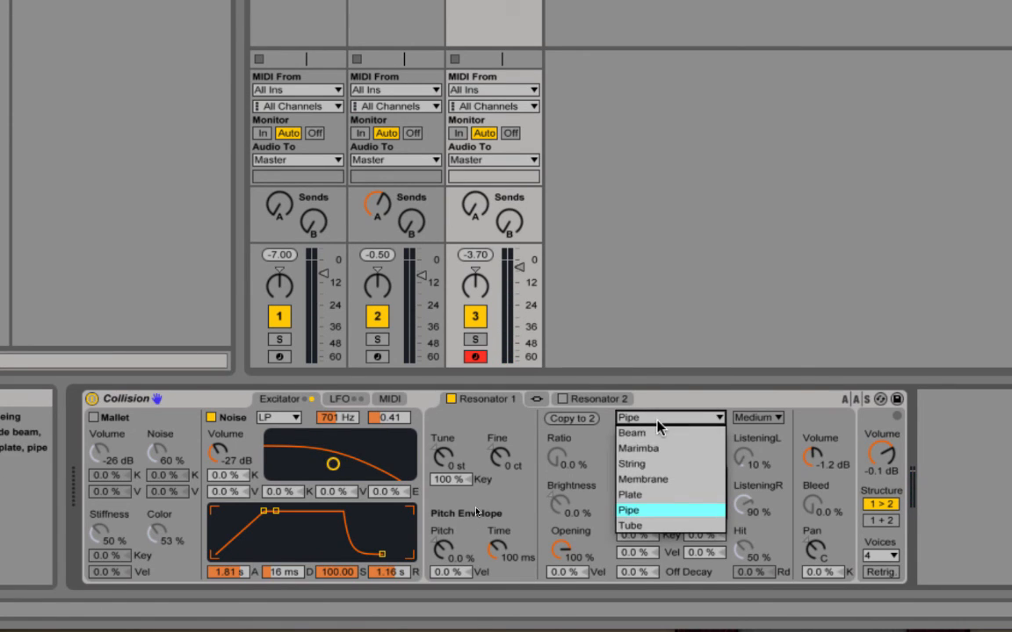
click(648, 465)
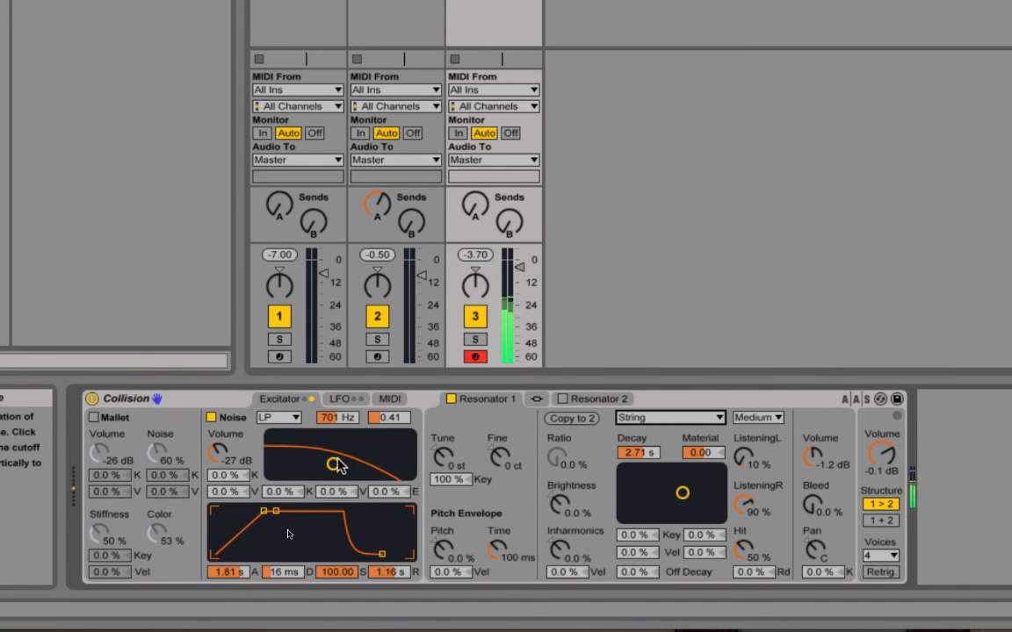
drag(339, 466, 360, 457)
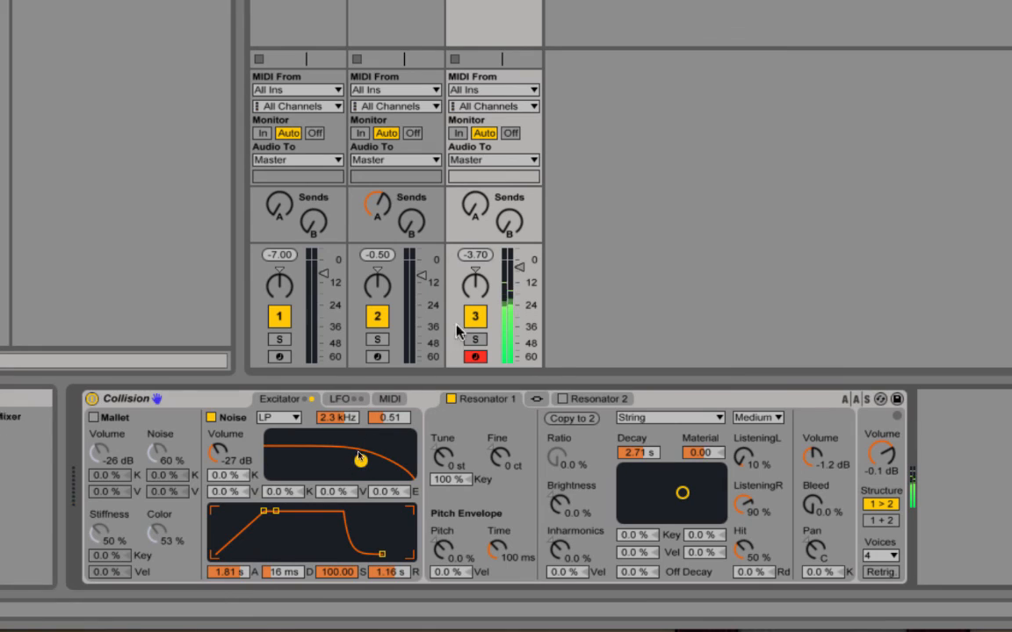
drag(810, 454, 810, 465)
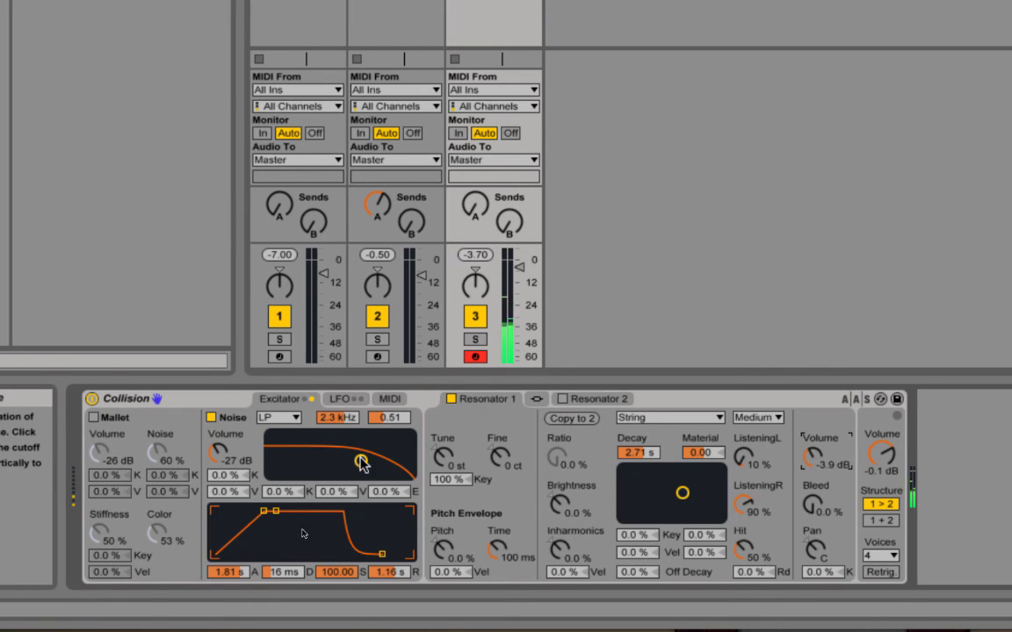
drag(360, 461, 322, 450)
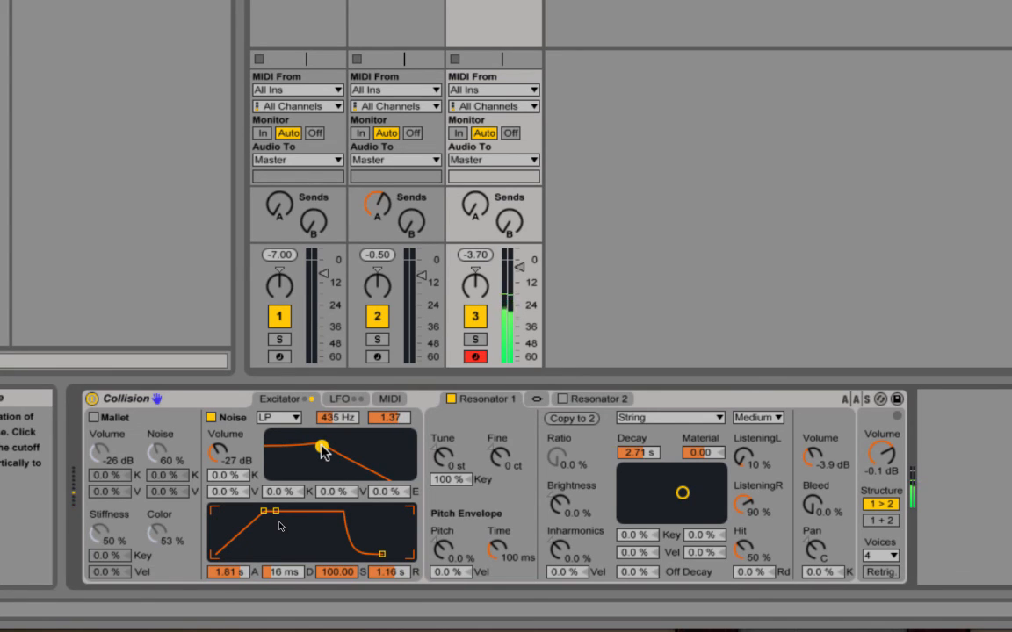
- Set the String resonator's material to -100, its decay to 3.88 s and its brightness to 100%
mouse_move(682, 493)
mouse_down()
mouse_move(685, 479)
mouse_move(683, 514)
mouse_up()
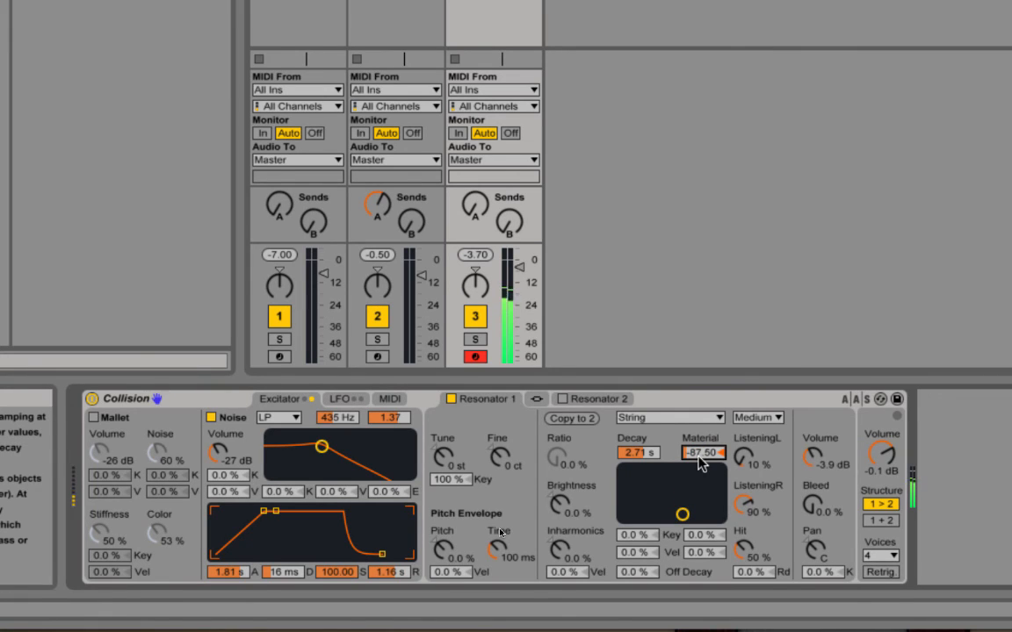
drag(700, 463, 700, 505)
mouse_move(657, 454)
mouse_down()
mouse_move(657, 520)
mouse_move(657, 475)
mouse_move(642, 458)
mouse_up()
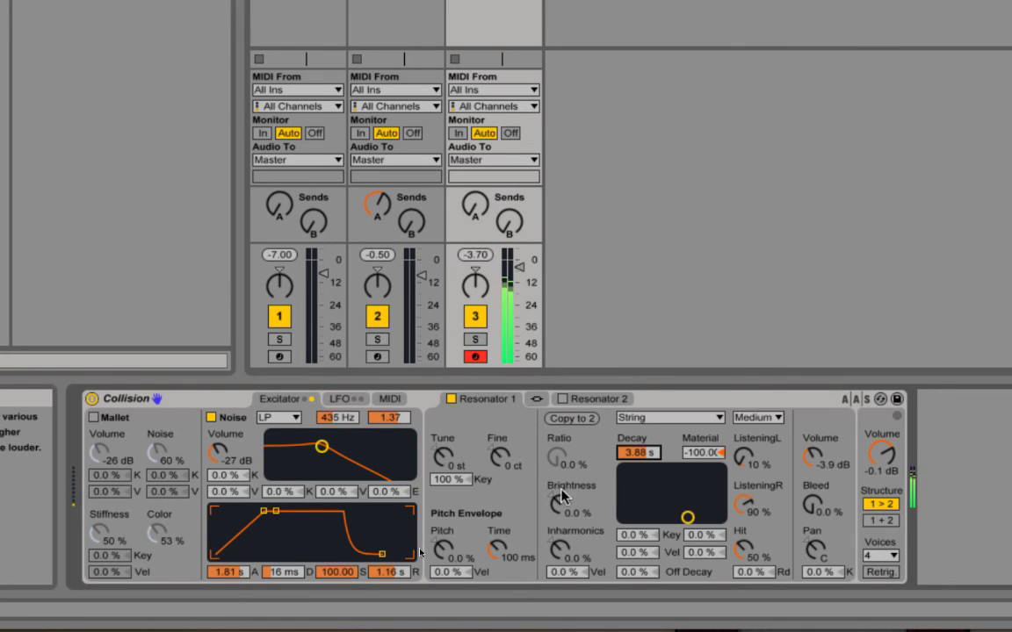
mouse_move(559, 503)
mouse_down()
mouse_move(559, 558)
mouse_move(558, 503)
mouse_up()
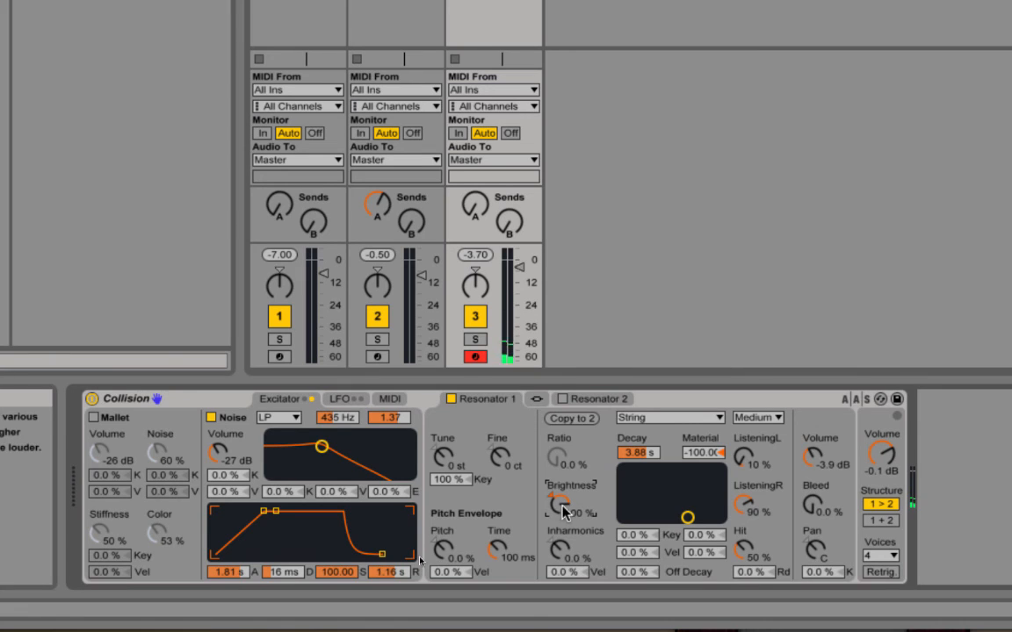
- Set the noise filter to 351 Hz with 2.10 resonance, and shorten the noise attack to 7 ms and release to 518 ms
mouse_move(316, 445)
mouse_down()
mouse_move(379, 446)
mouse_move(319, 446)
mouse_up()
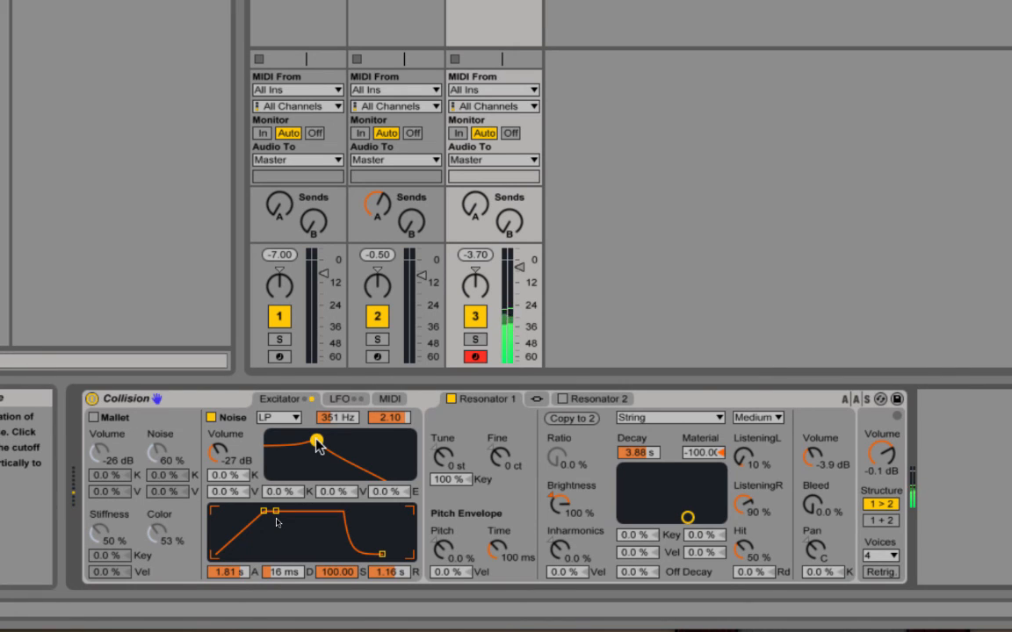
drag(234, 572, 234, 630)
drag(400, 573, 399, 546)
drag(228, 572, 228, 586)
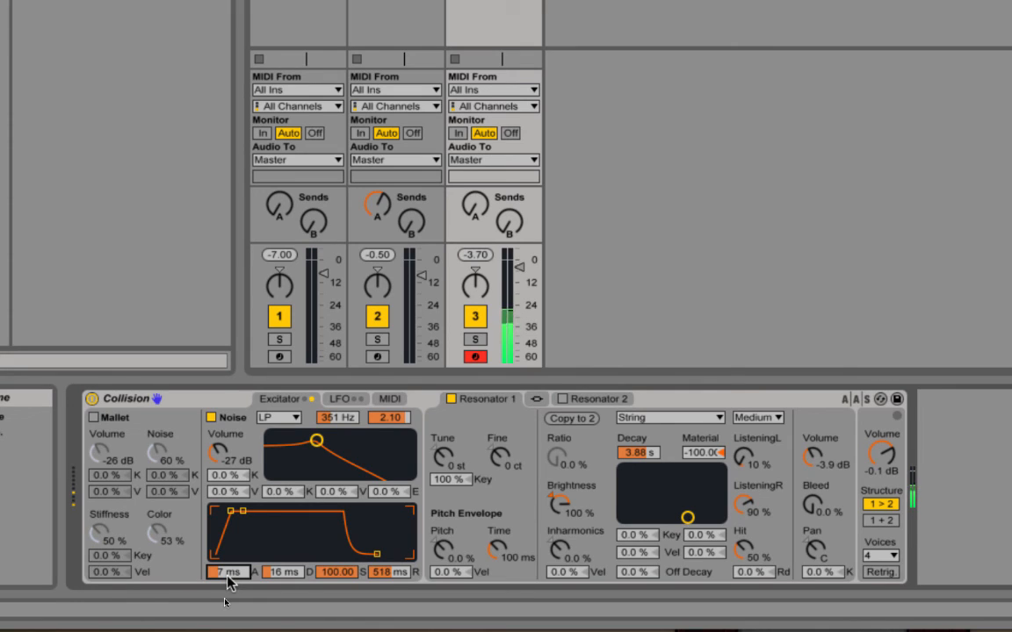
- Reduce the String resonator's brightness to 14% and set the noise filter to 1.4 kHz with 1.28 resonance
drag(557, 503, 558, 576)
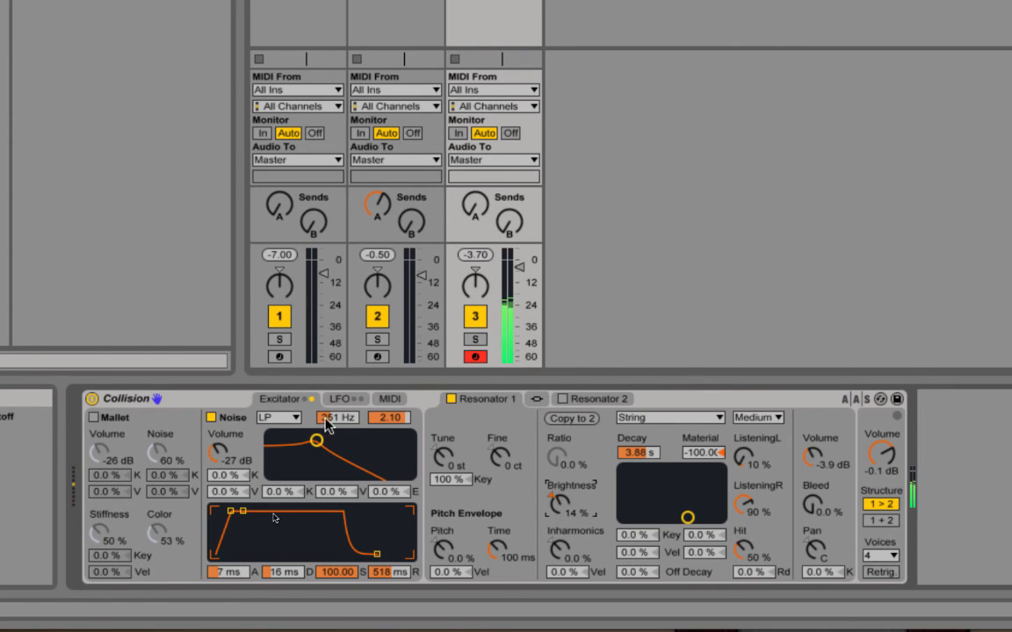
drag(321, 448, 349, 450)
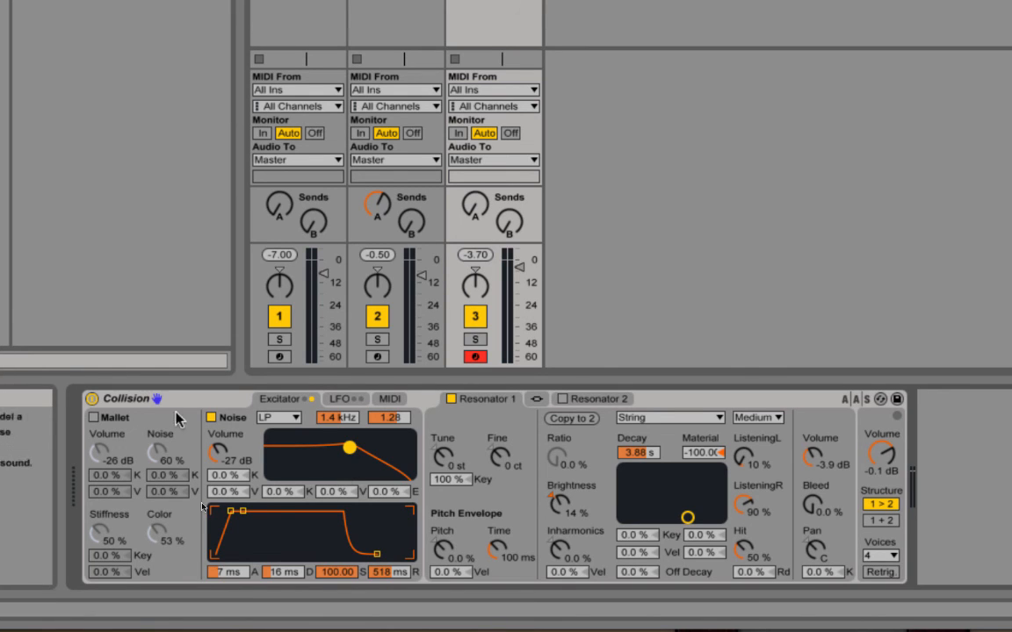
- Look over the Resonator 2 and LFO settings, and return to the Resonator 1 and exciter settings
click(592, 401)
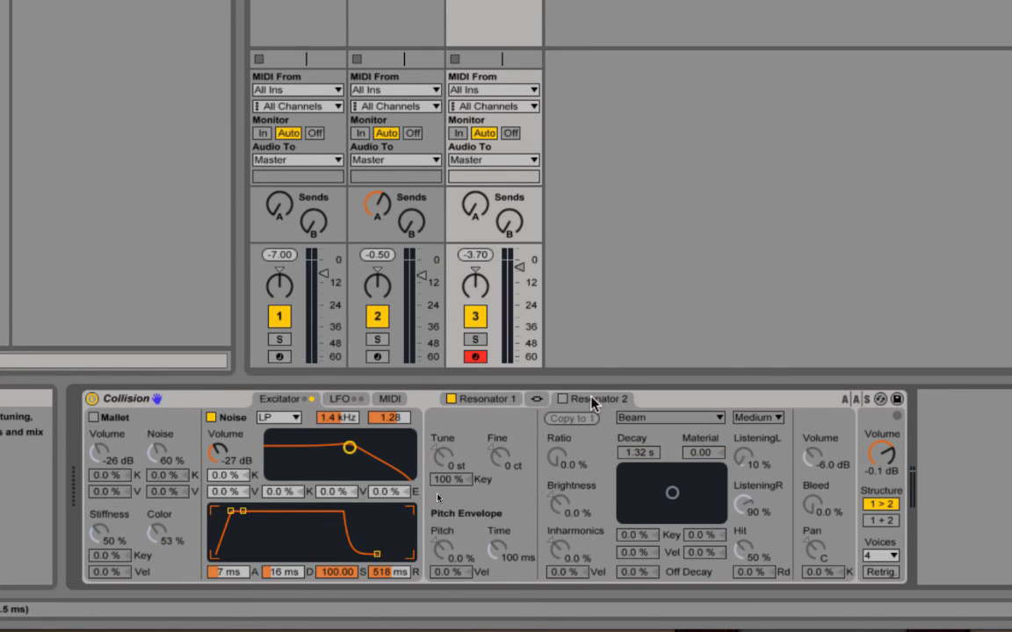
click(468, 399)
click(339, 399)
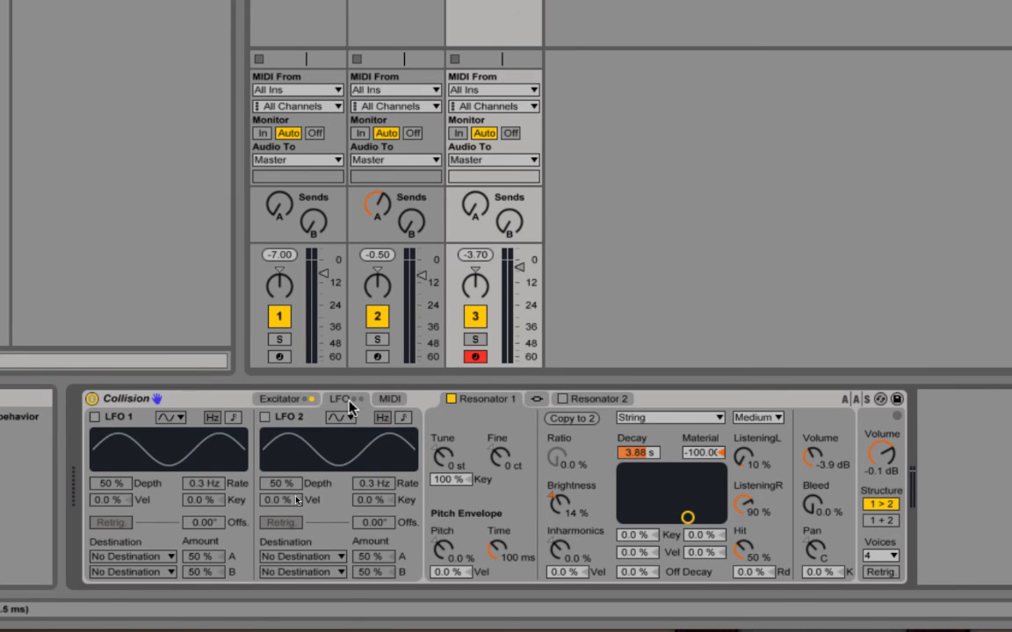
click(284, 400)
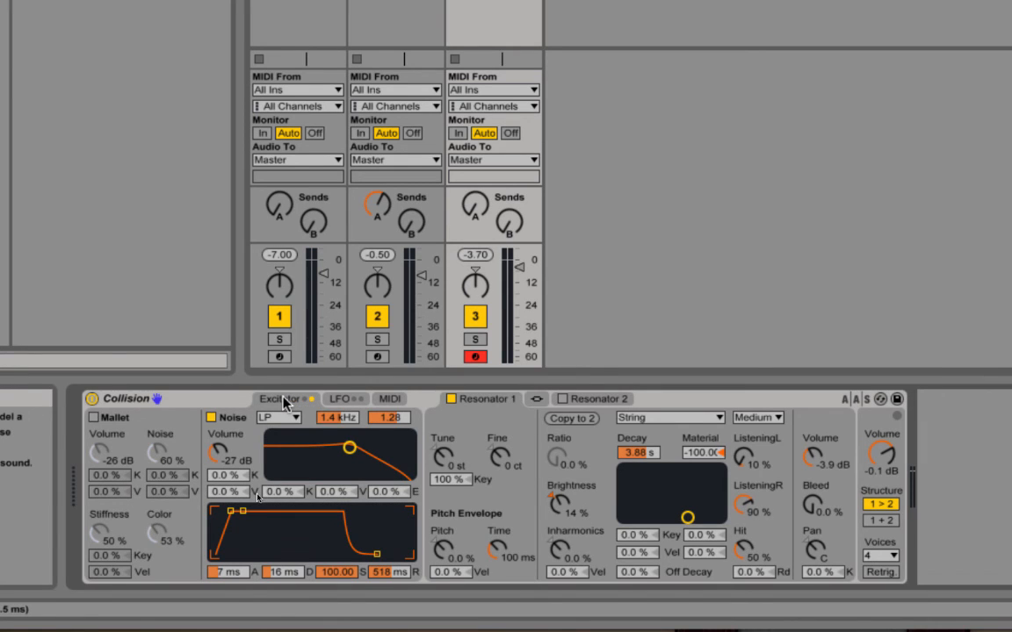